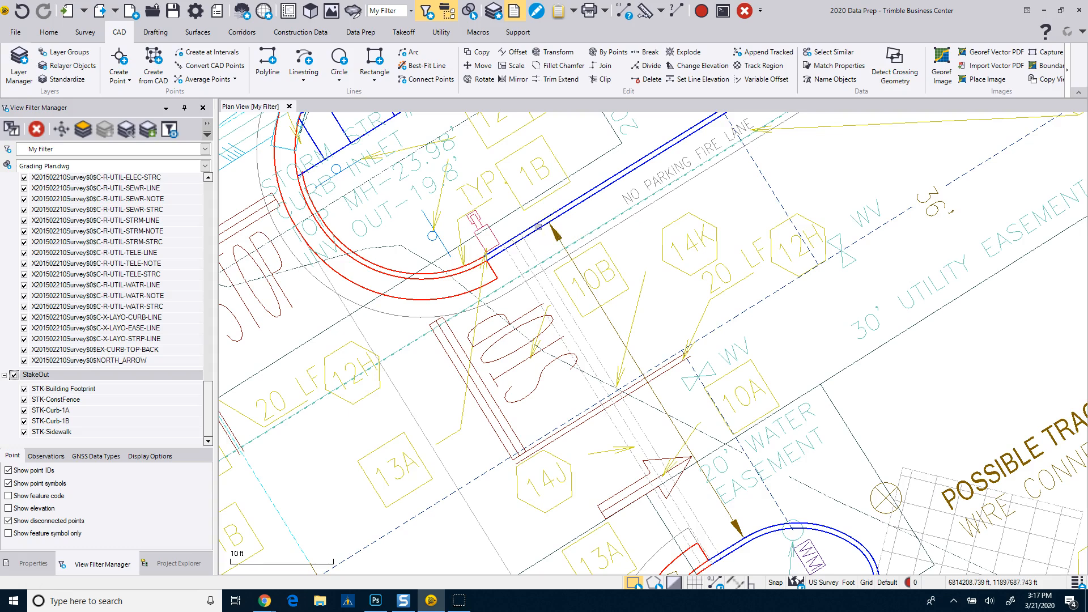
Select the curb line beside the No Parking Fire Lane and examine where its segment starts and ends.
{"action": "scroll", "coordinate": [534, 232], "scroll_direction": "down", "scroll_amount": 1}
{"action": "middle_click_drag", "start_coordinate": [534, 240], "coordinate": [445, 341]}
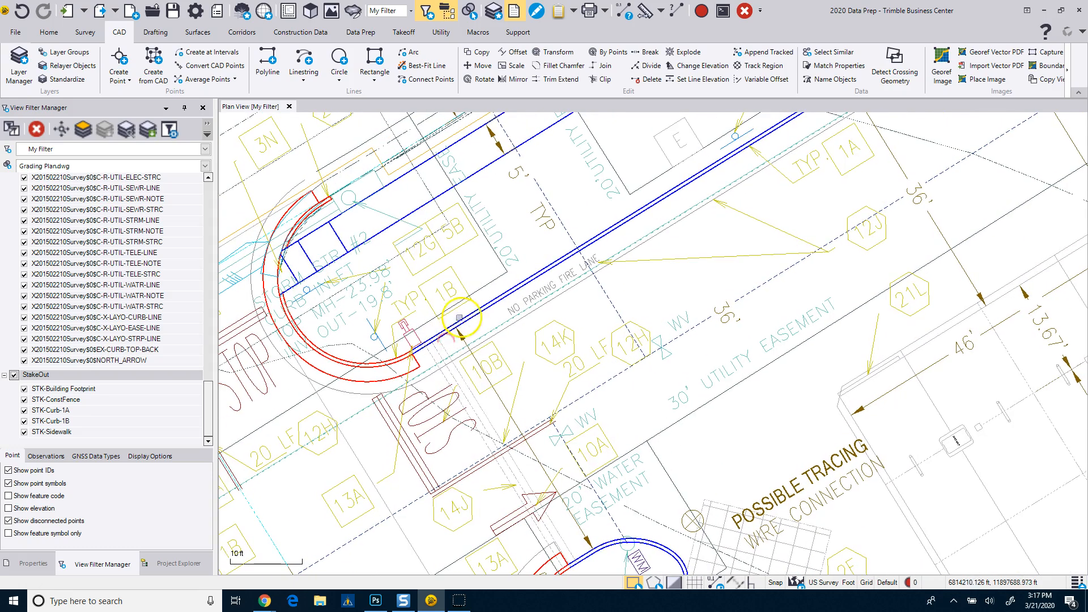
{"action": "left_click", "coordinate": [474, 320]}
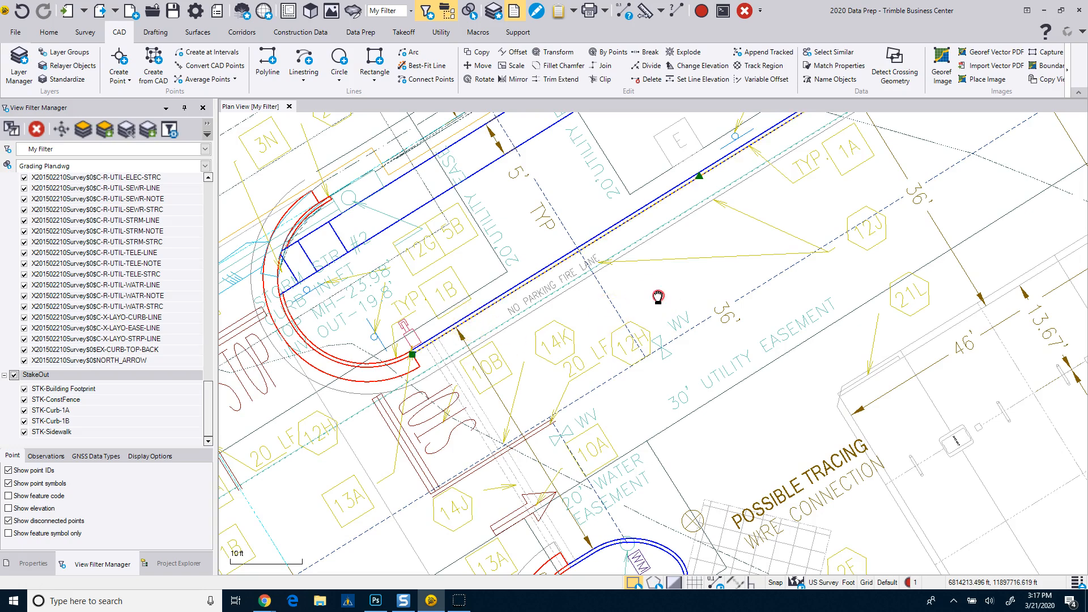
{"action": "middle_click_drag", "start_coordinate": [656, 303], "coordinate": [502, 442]}
{"action": "scroll", "coordinate": [570, 389], "scroll_direction": "down", "scroll_amount": 2}
{"action": "scroll", "coordinate": [779, 207], "scroll_direction": "up", "scroll_amount": 3}
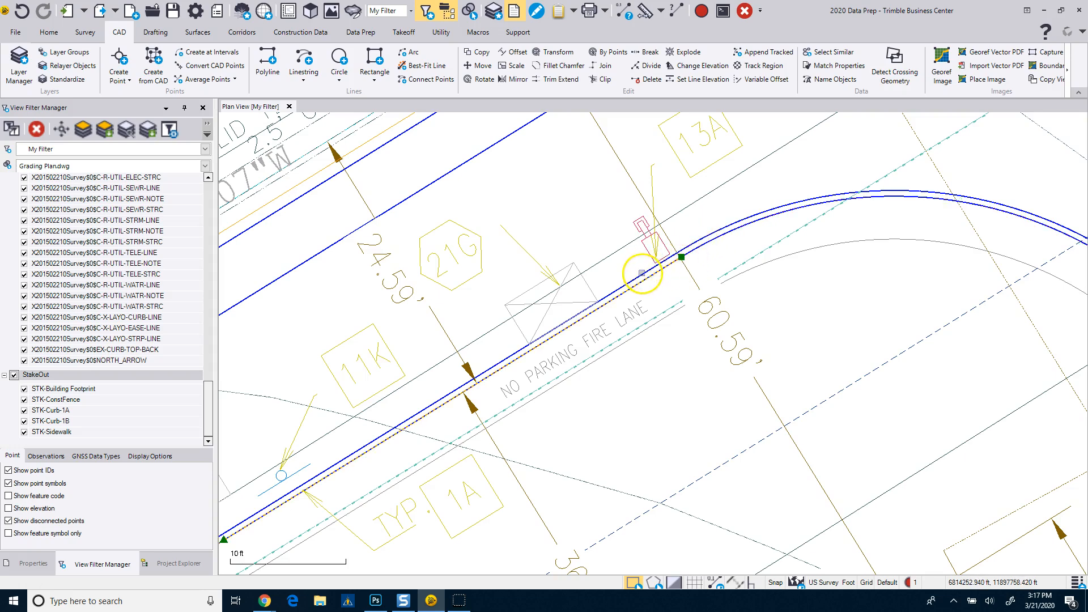
{"action": "scroll", "coordinate": [704, 253], "scroll_direction": "down", "scroll_amount": 3}
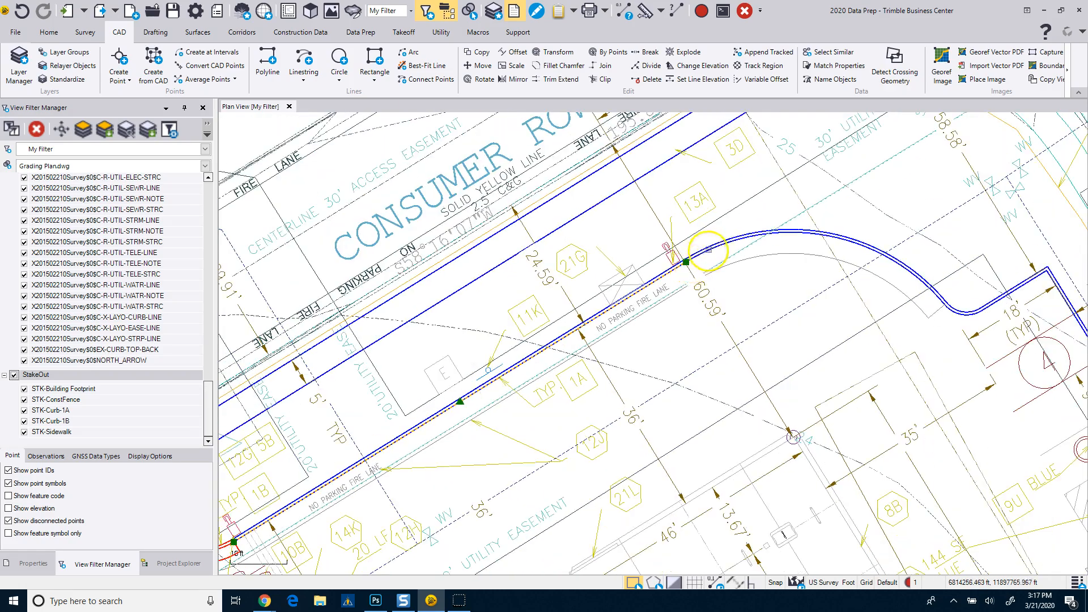
{"action": "scroll", "coordinate": [839, 312], "scroll_direction": "down", "scroll_amount": 5}
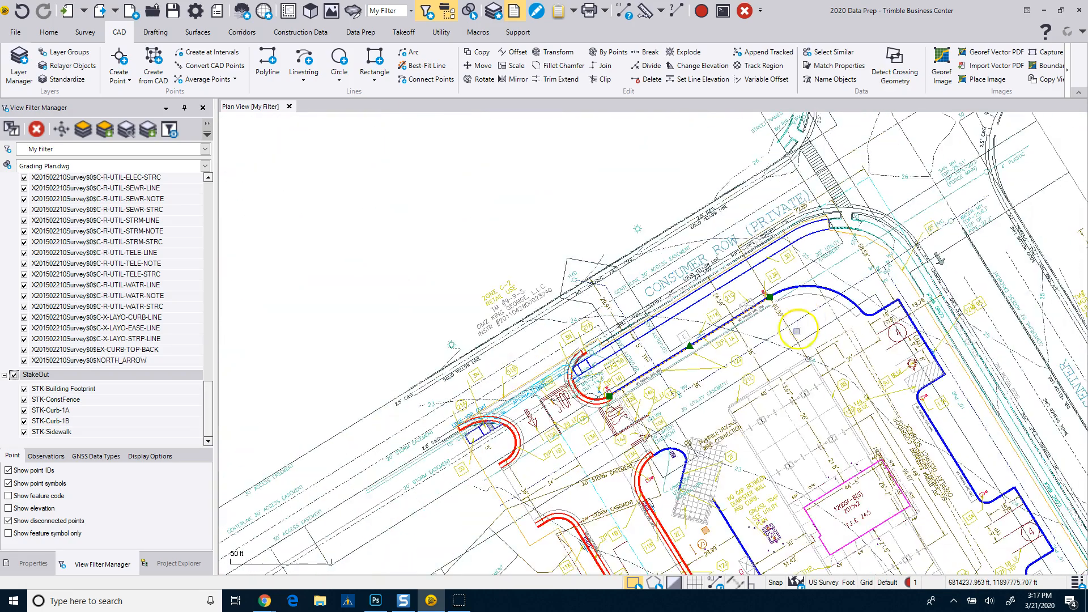
{"action": "scroll", "coordinate": [661, 227], "scroll_direction": "down", "scroll_amount": 3}
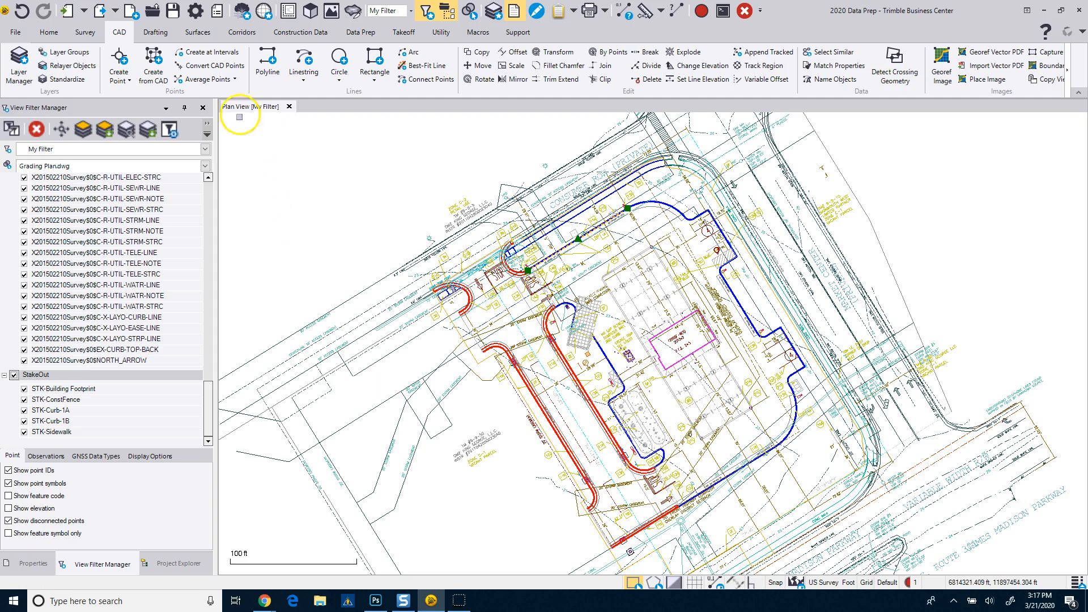
Hide all layers in the Layers group of the view filter and clear the curb line selection.
{"action": "left_click", "coordinate": [356, 33]}
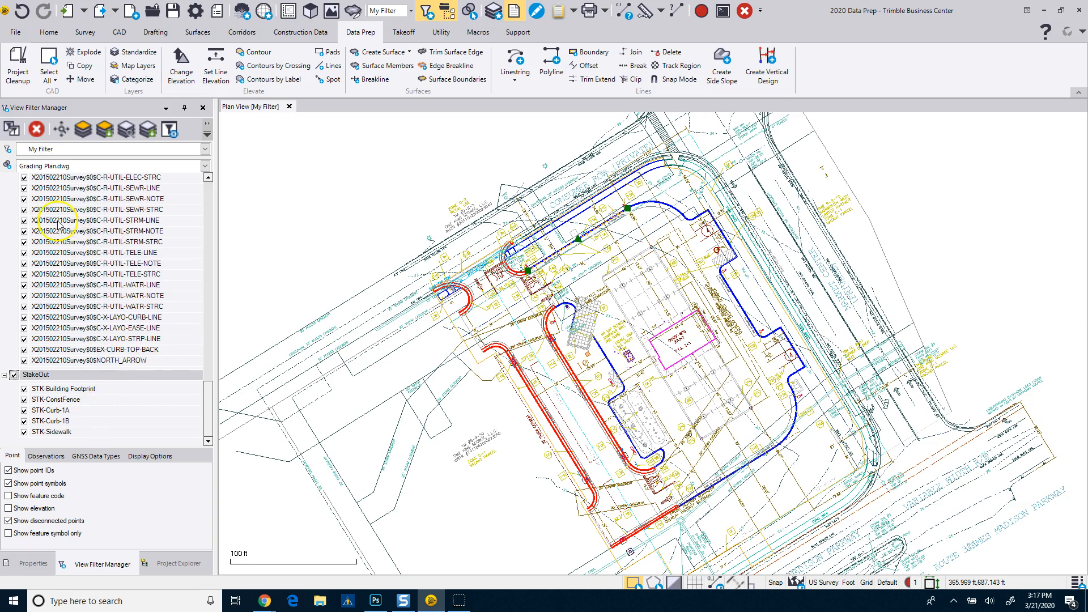
{"action": "left_click_drag", "start_coordinate": [208, 393], "coordinate": [209, 169]}
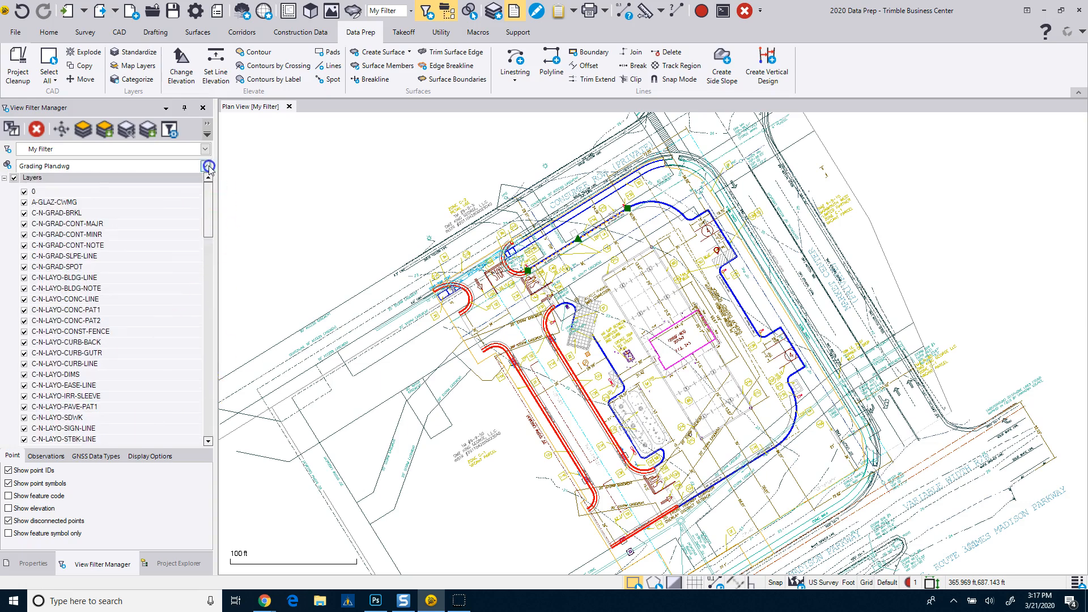
{"action": "left_click", "coordinate": [13, 177]}
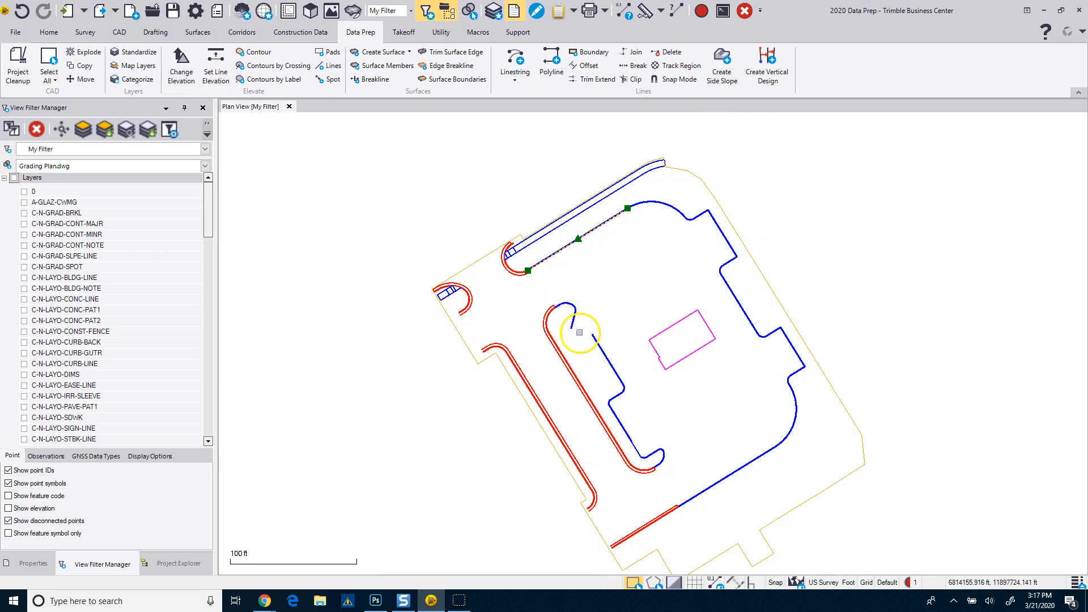
{"action": "scroll", "coordinate": [534, 301], "scroll_direction": "down", "scroll_amount": 1}
{"action": "left_click", "coordinate": [552, 293]}
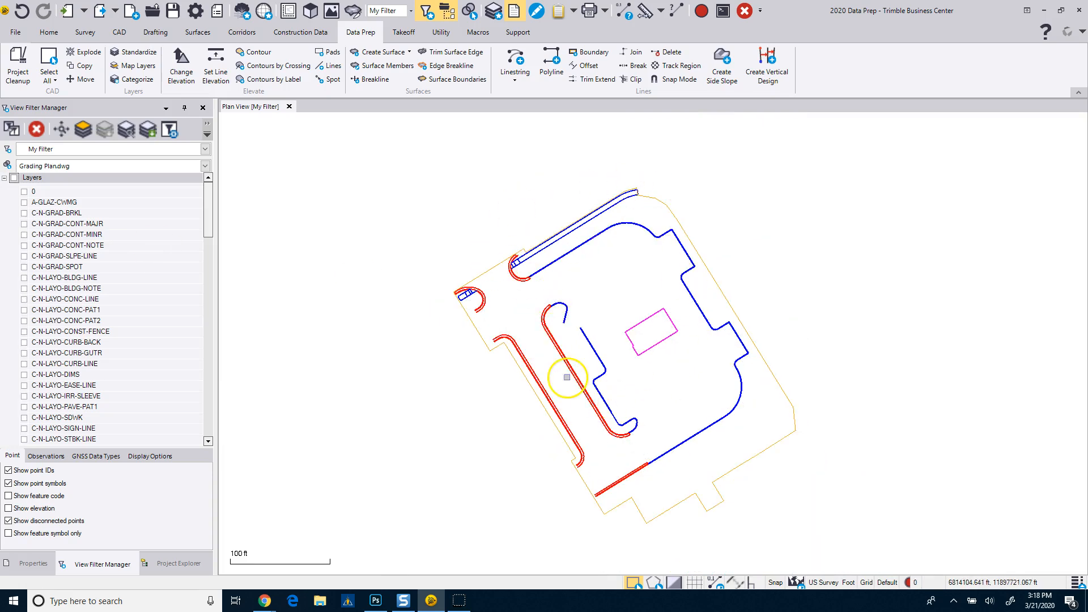
Open a 3D view of the filtered linework and place it side by side with the plan view.
{"action": "left_click", "coordinate": [310, 10]}
{"action": "middle_click_drag", "start_coordinate": [650, 400], "coordinate": [637, 343]}
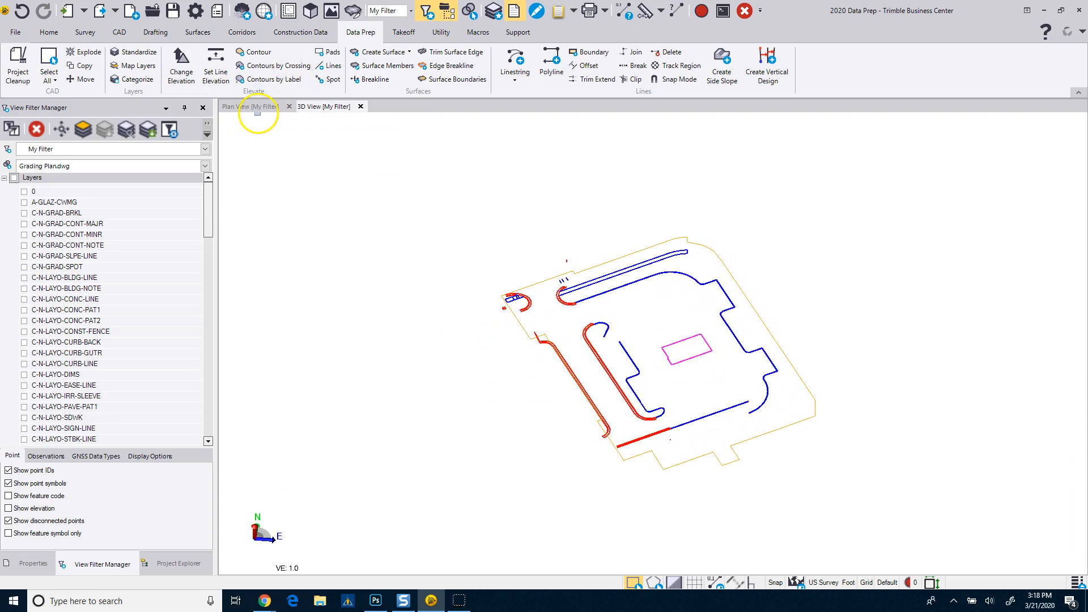
{"action": "middle_click_drag", "start_coordinate": [474, 417], "coordinate": [494, 398]}
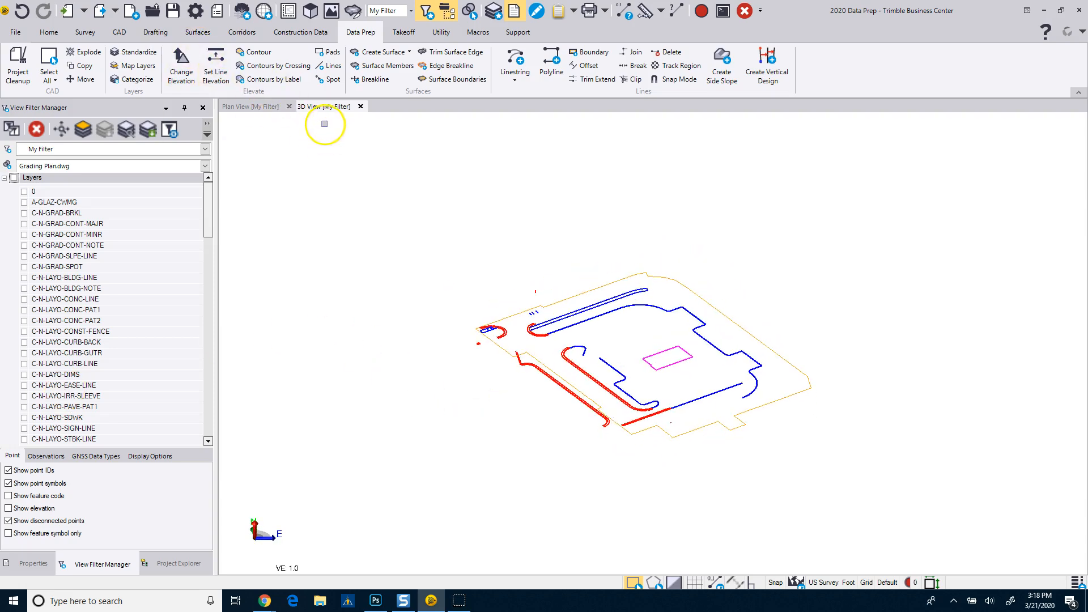
{"action": "right_click", "coordinate": [321, 113]}
{"action": "left_click", "coordinate": [337, 143]}
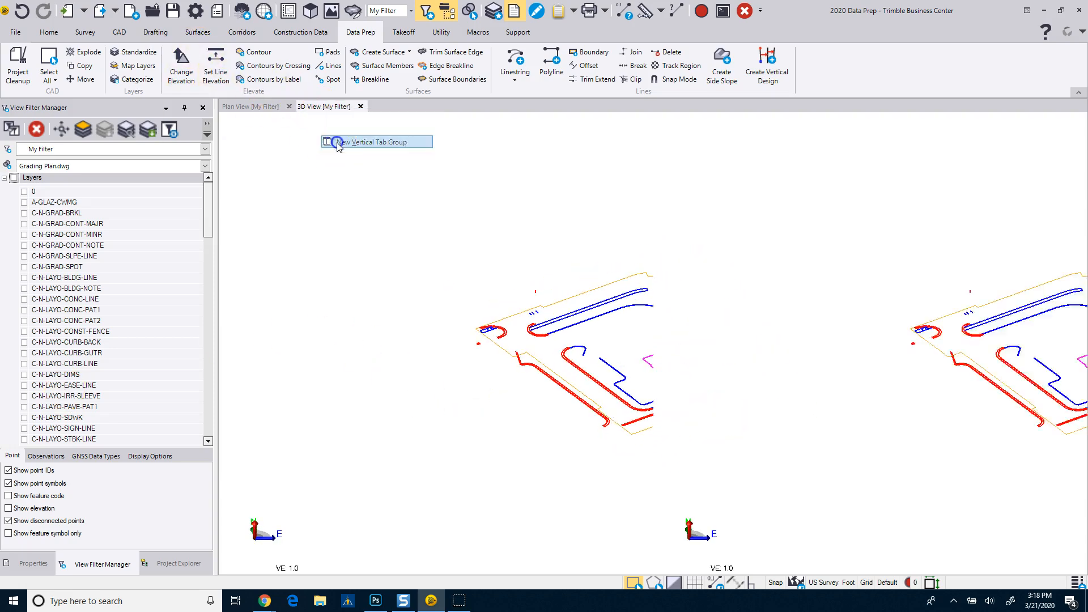
{"action": "scroll", "coordinate": [403, 374], "scroll_direction": "up", "scroll_amount": 3}
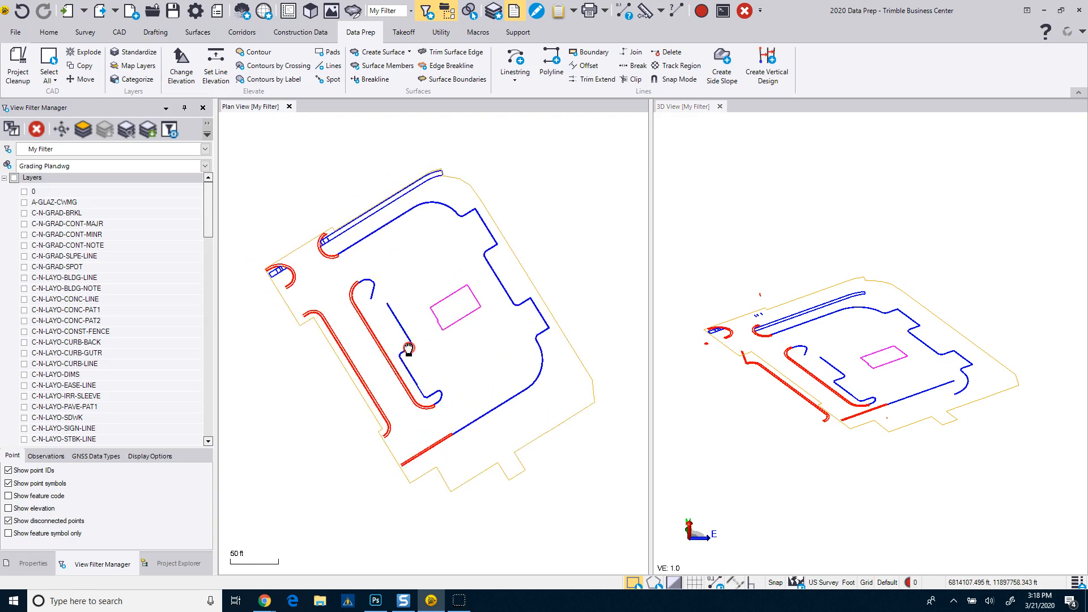
{"action": "scroll", "coordinate": [769, 415], "scroll_direction": "up", "scroll_amount": 2}
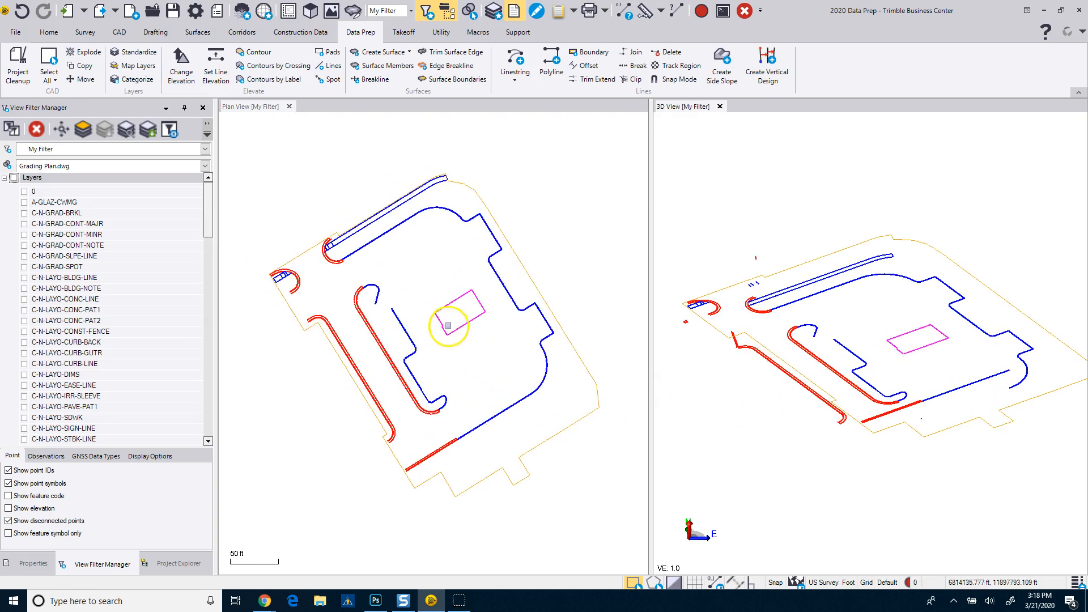
Select the Building Footprint linestring in the plan view and show its properties to check its elevation.
{"action": "left_click", "coordinate": [442, 306]}
{"action": "right_click", "coordinate": [440, 294]}
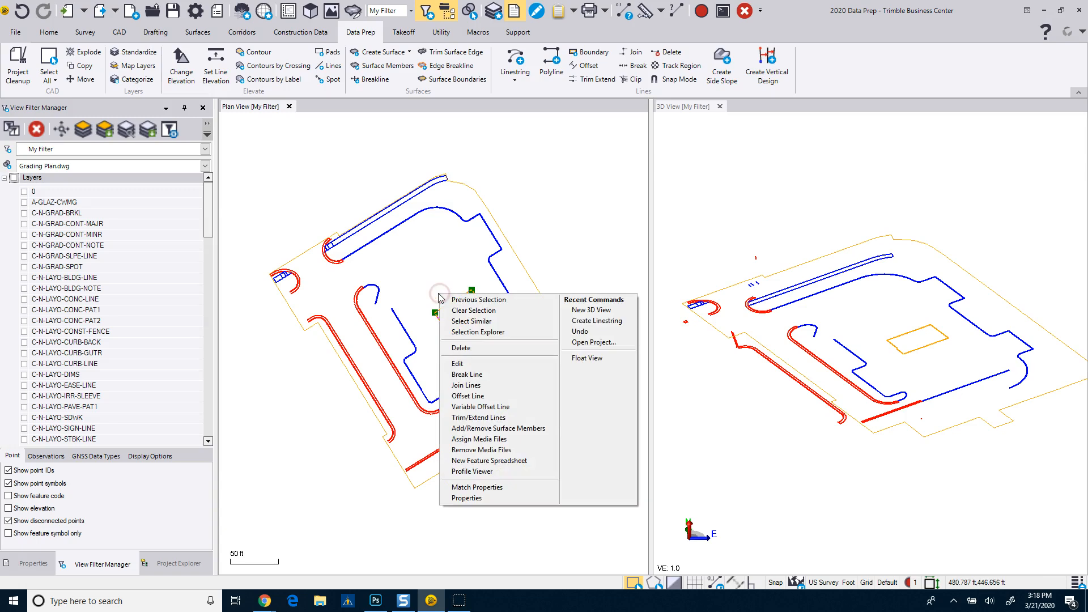
{"action": "left_click", "coordinate": [37, 564]}
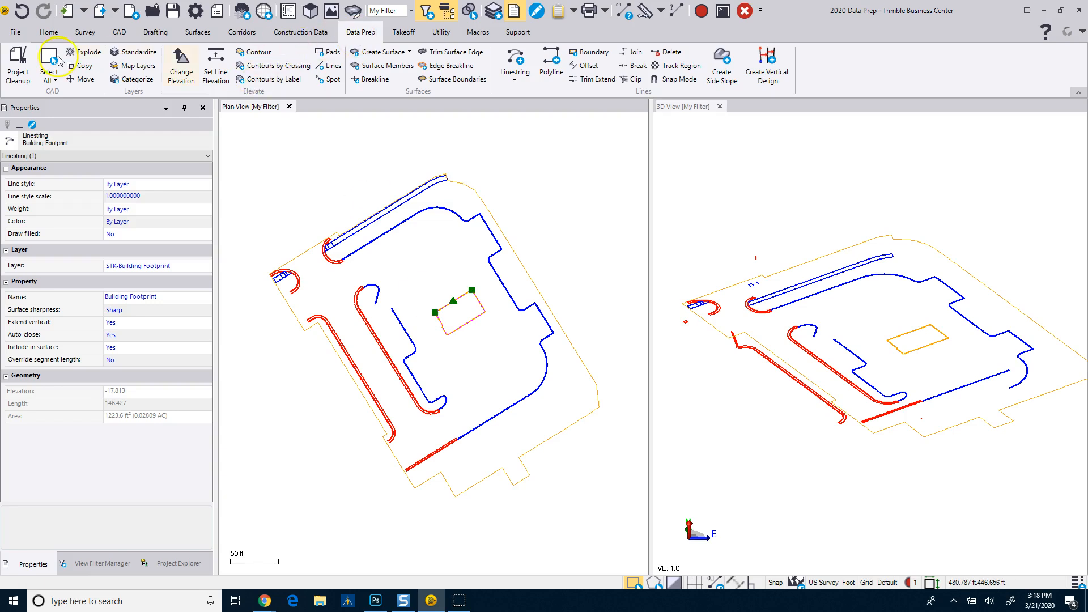
Set up Project Cleanup to join lines with a misconnection correction tolerance of 0.05 and to remove hatch objects.
{"action": "left_click", "coordinate": [19, 71]}
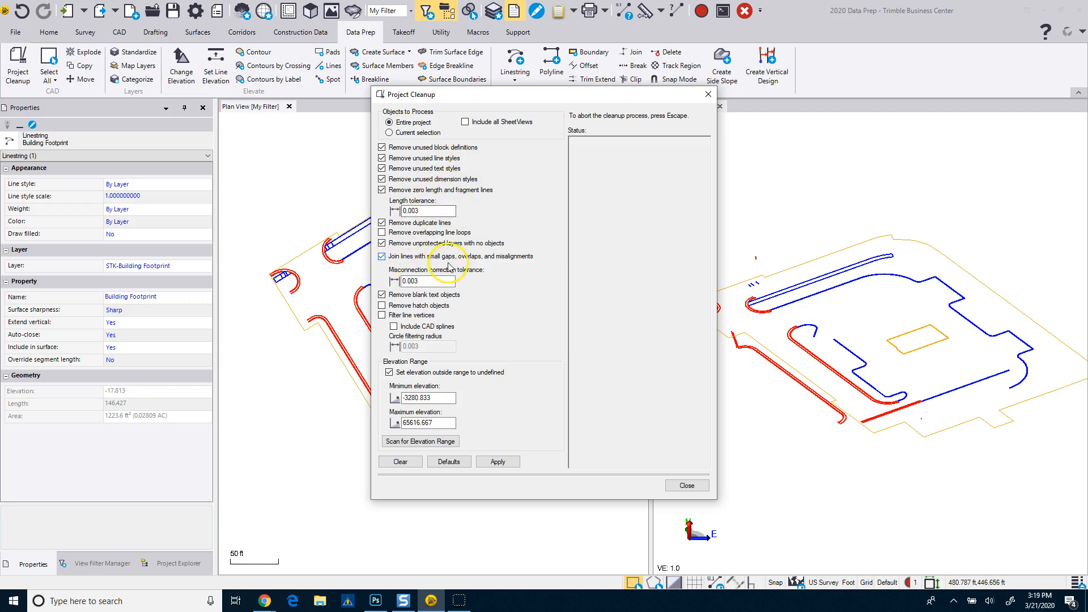
{"action": "left_click_drag", "start_coordinate": [410, 281], "coordinate": [440, 281]}
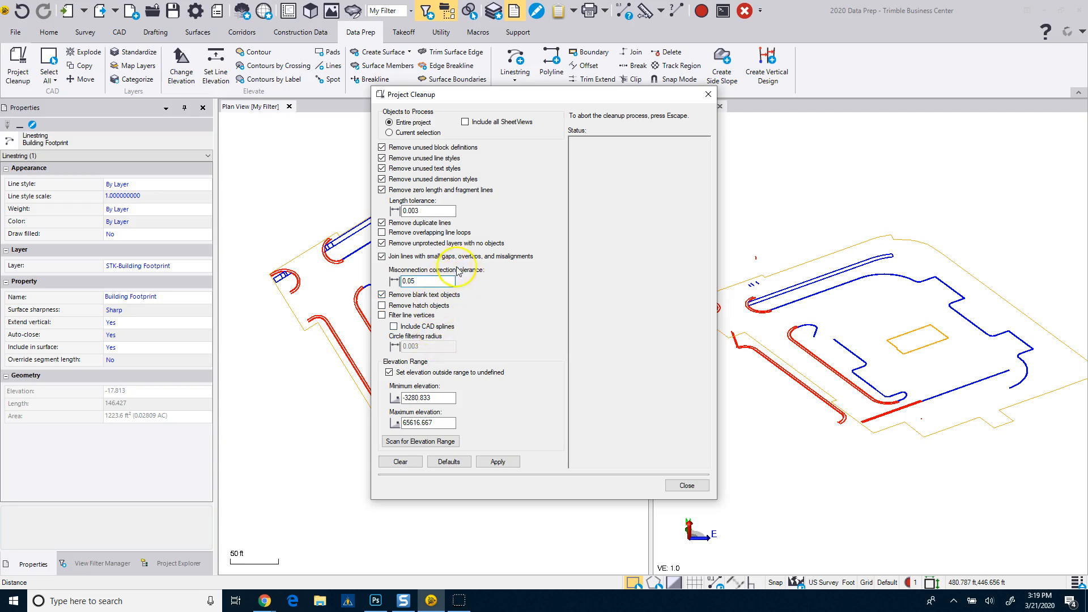
{"action": "left_click", "coordinate": [382, 306]}
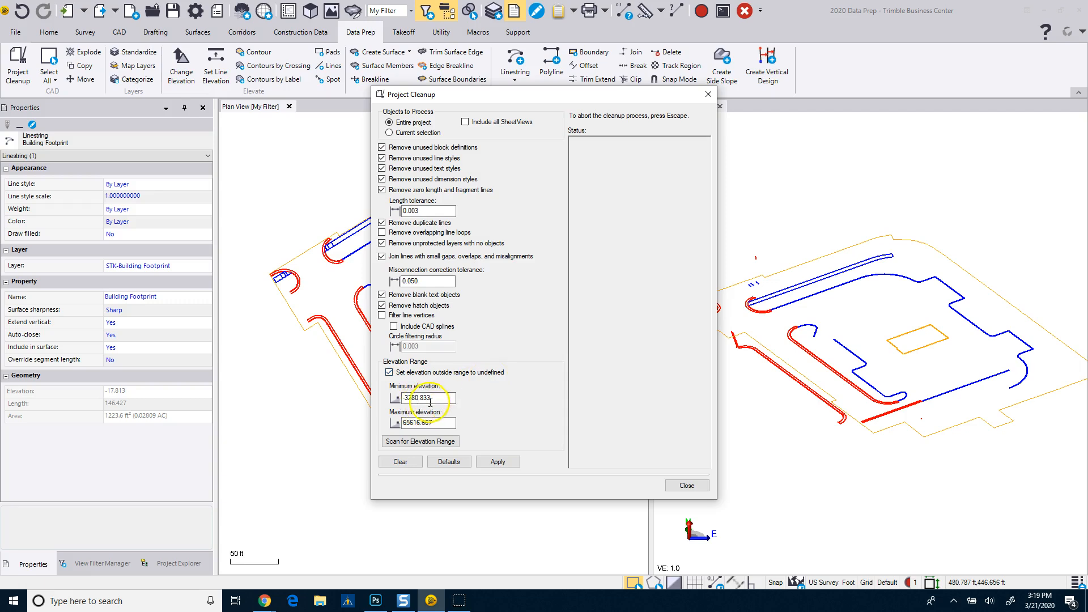
Scan the project's elevations, limit the elevation range to 5 minimum and 50 maximum, and run the project cleanup.
{"action": "left_click", "coordinate": [419, 442]}
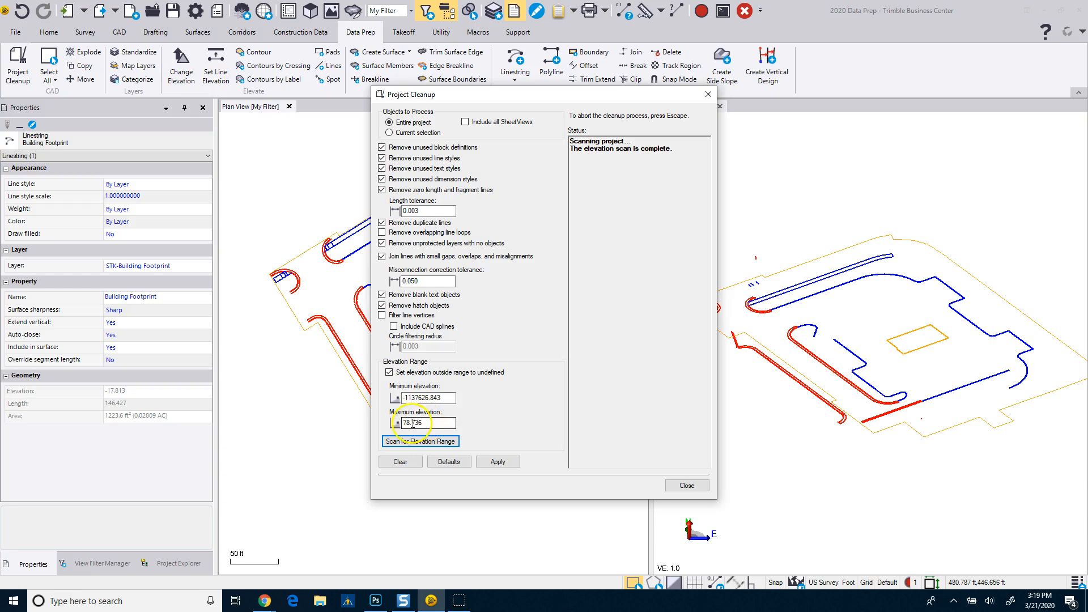
{"action": "left_click", "coordinate": [447, 398]}
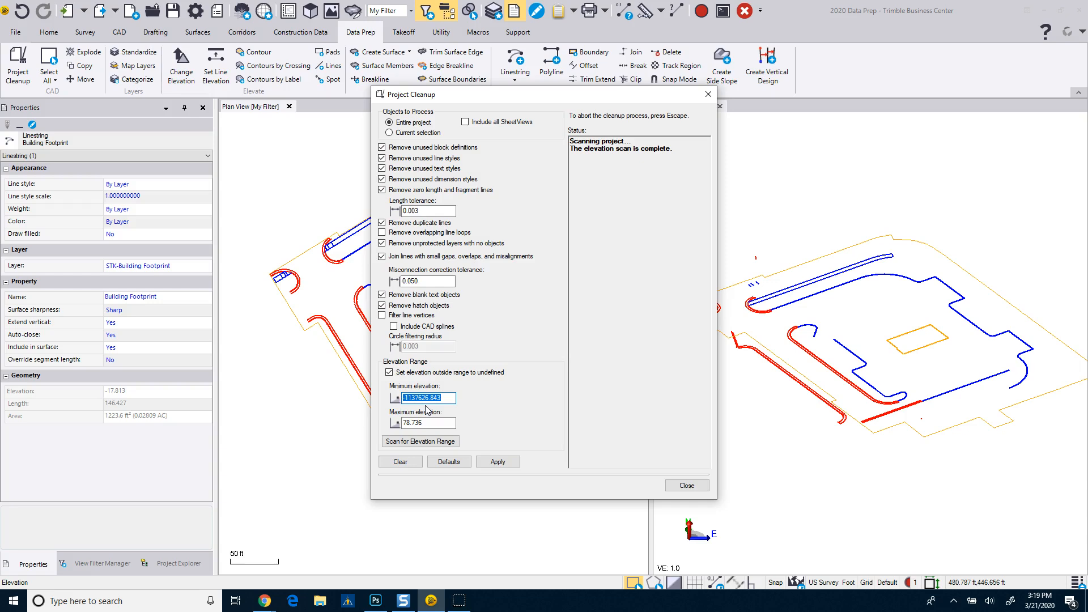
{"action": "left_click", "coordinate": [439, 426]}
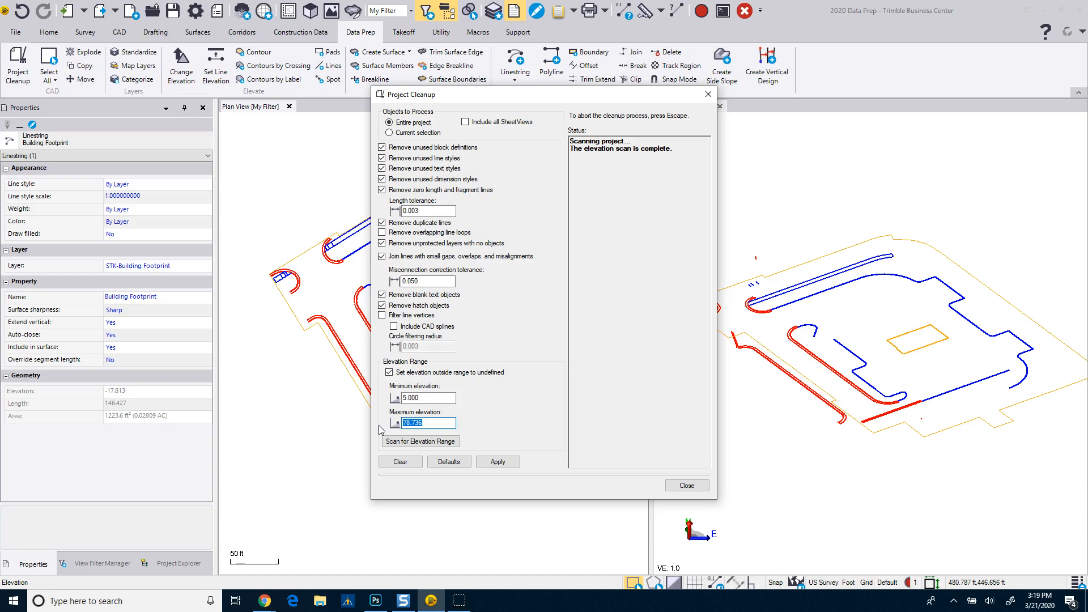
{"action": "type", "text": "50"}
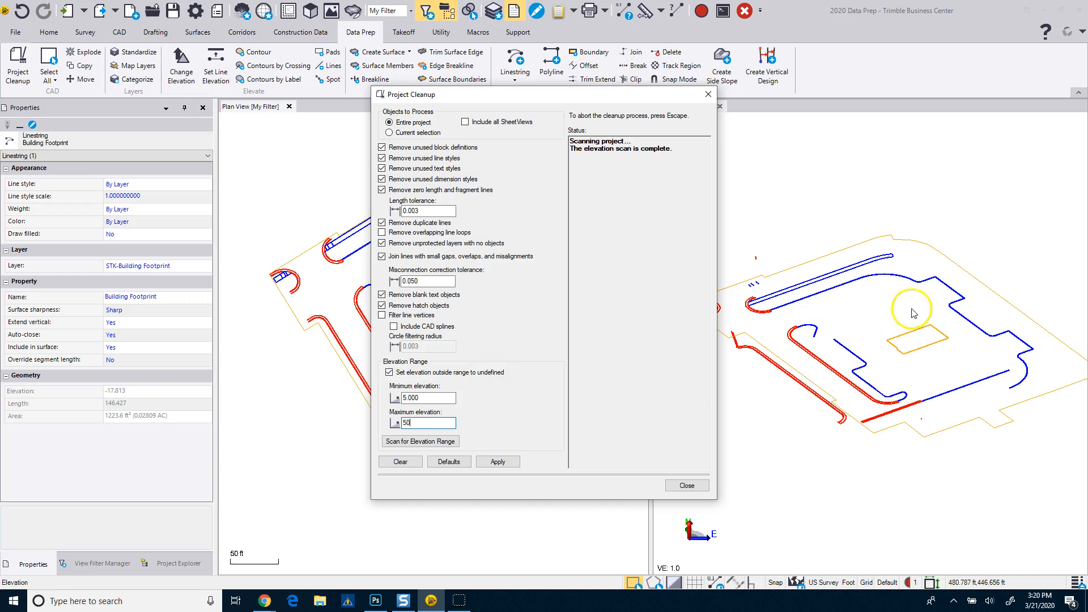
{"action": "left_click", "coordinate": [502, 461]}
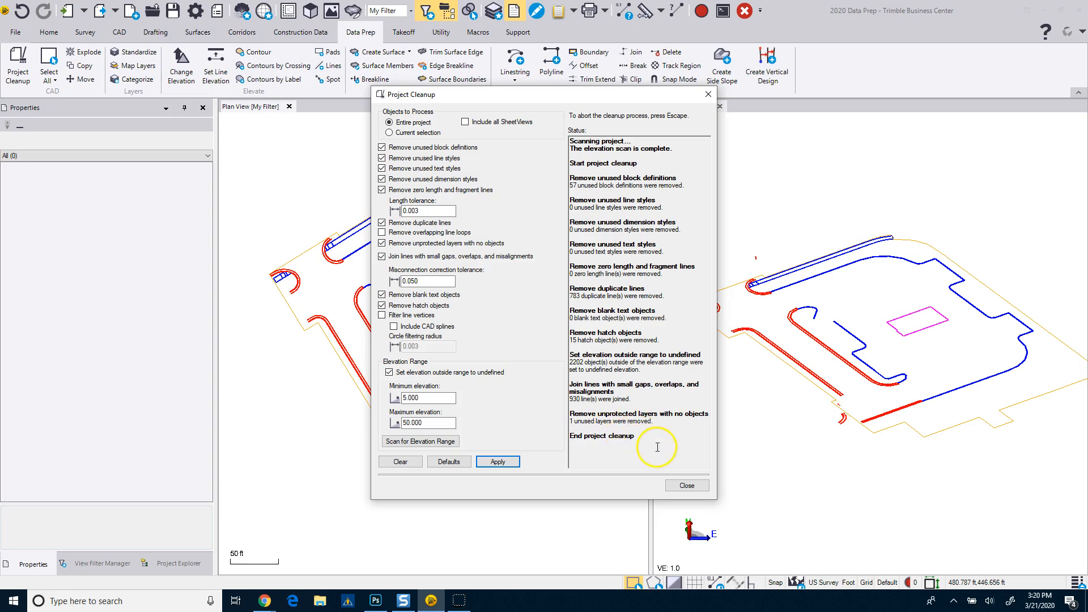
{"action": "left_click", "coordinate": [694, 490]}
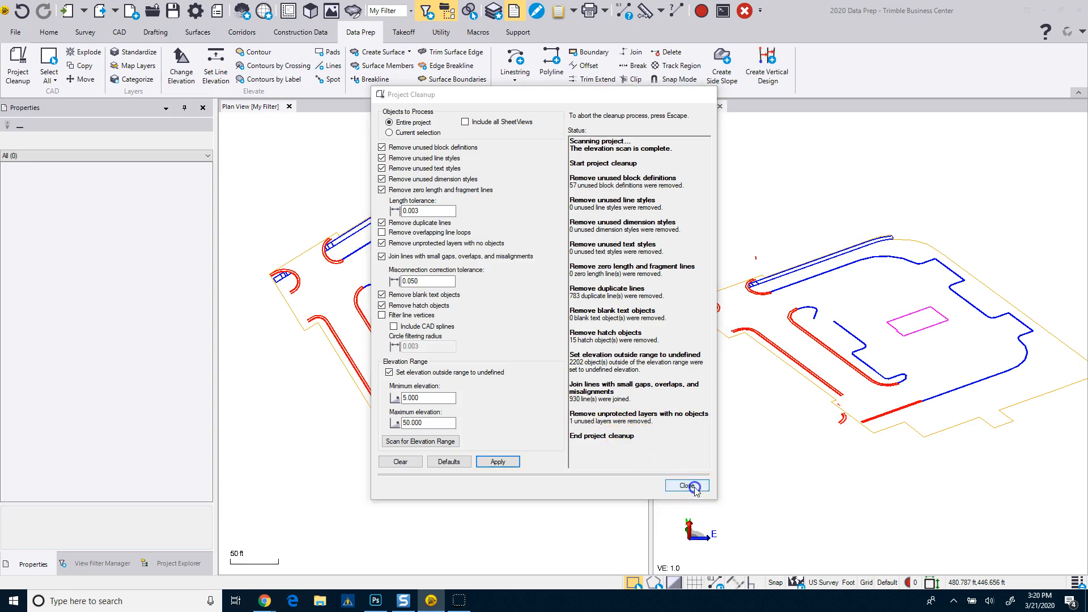
Reselect the Building Footprint linestring, check its elevation property, and deselect it.
{"action": "left_click", "coordinate": [449, 332]}
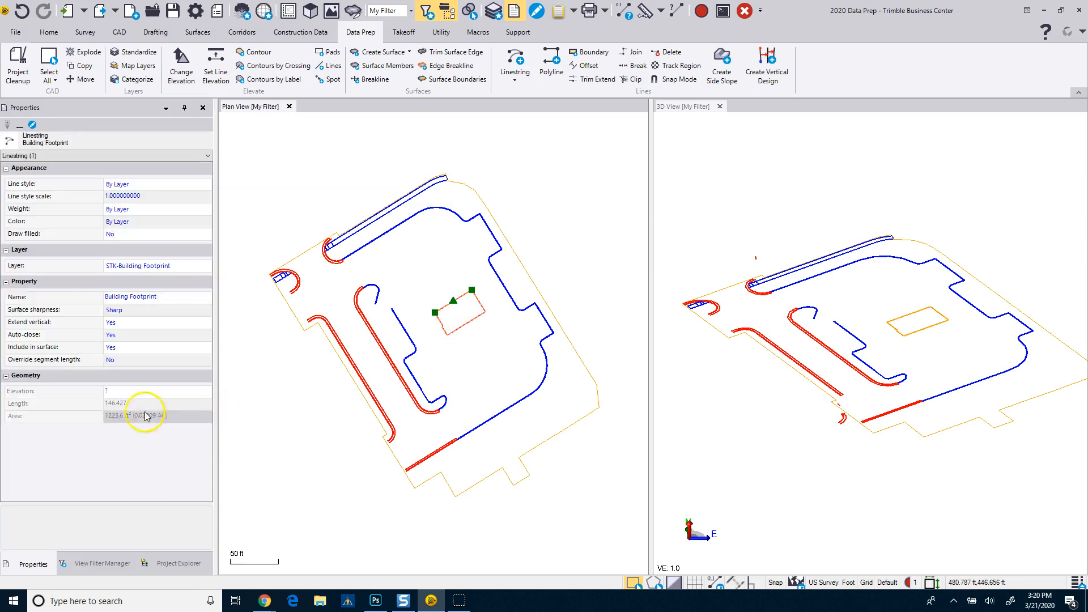
{"action": "left_click", "coordinate": [109, 392]}
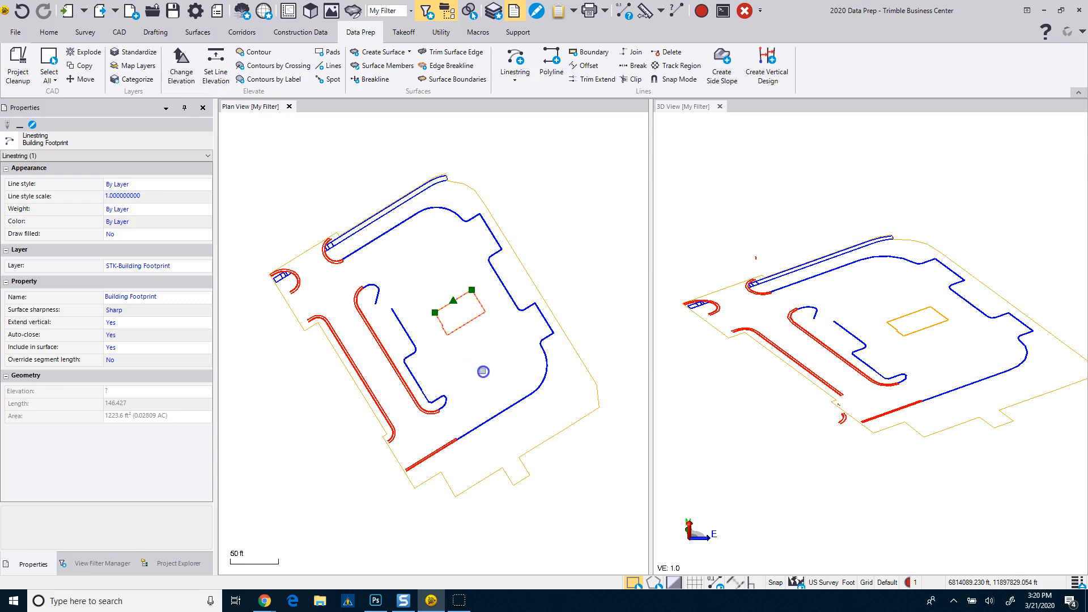
{"action": "left_click", "coordinate": [482, 371]}
Select the first listed Curb-1A linestring on the north side and examine its joined extent around the site to the southern Curb-1B lines.
{"action": "scroll", "coordinate": [869, 415], "scroll_direction": "up", "scroll_amount": 3}
{"action": "mouse_move", "coordinate": [871, 419]}
{"action": "right_mouse_down"}
{"action": "mouse_move", "coordinate": [879, 385]}
{"action": "mouse_move", "coordinate": [899, 380]}
{"action": "mouse_move", "coordinate": [899, 402]}
{"action": "mouse_move", "coordinate": [868, 378]}
{"action": "mouse_move", "coordinate": [861, 410]}
{"action": "mouse_move", "coordinate": [838, 381]}
{"action": "right_mouse_up"}
{"action": "scroll", "coordinate": [416, 241], "scroll_direction": "up", "scroll_amount": 5}
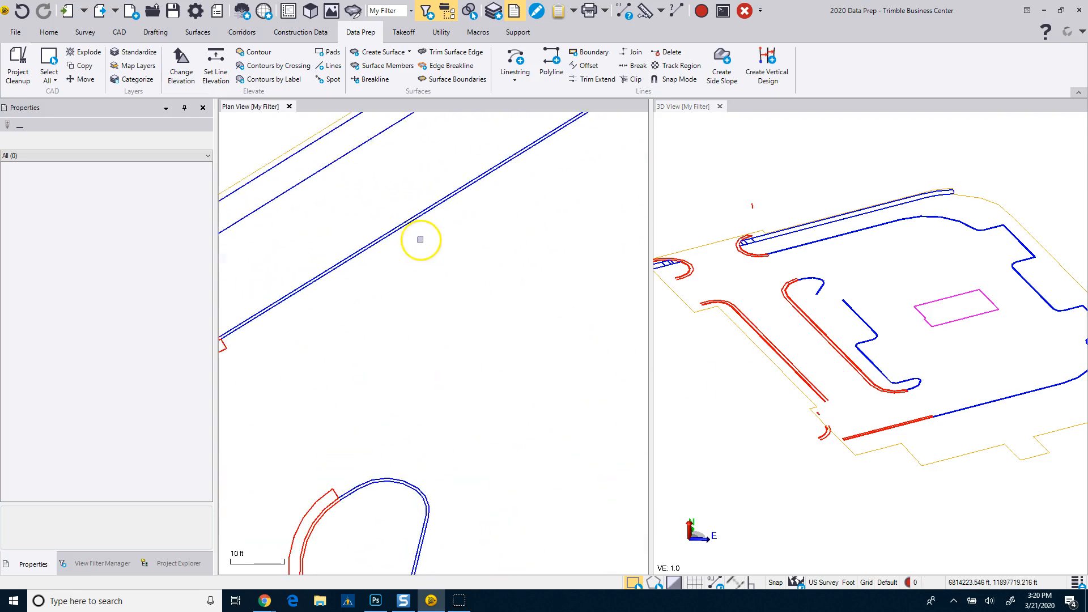
{"action": "left_click", "coordinate": [404, 227]}
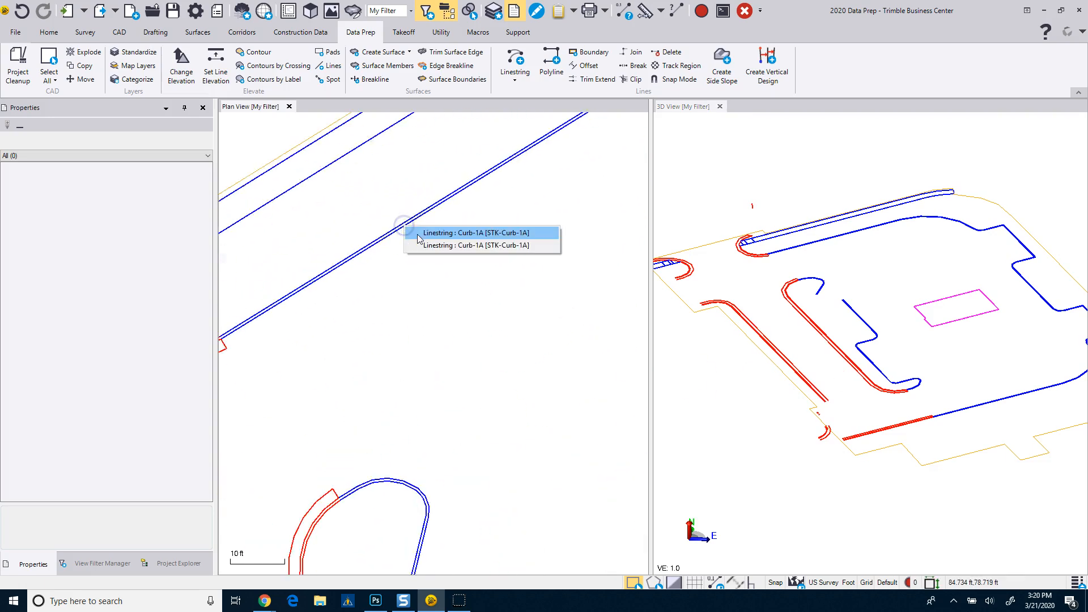
{"action": "left_click", "coordinate": [447, 233]}
{"action": "scroll", "coordinate": [396, 266], "scroll_direction": "down", "scroll_amount": 3}
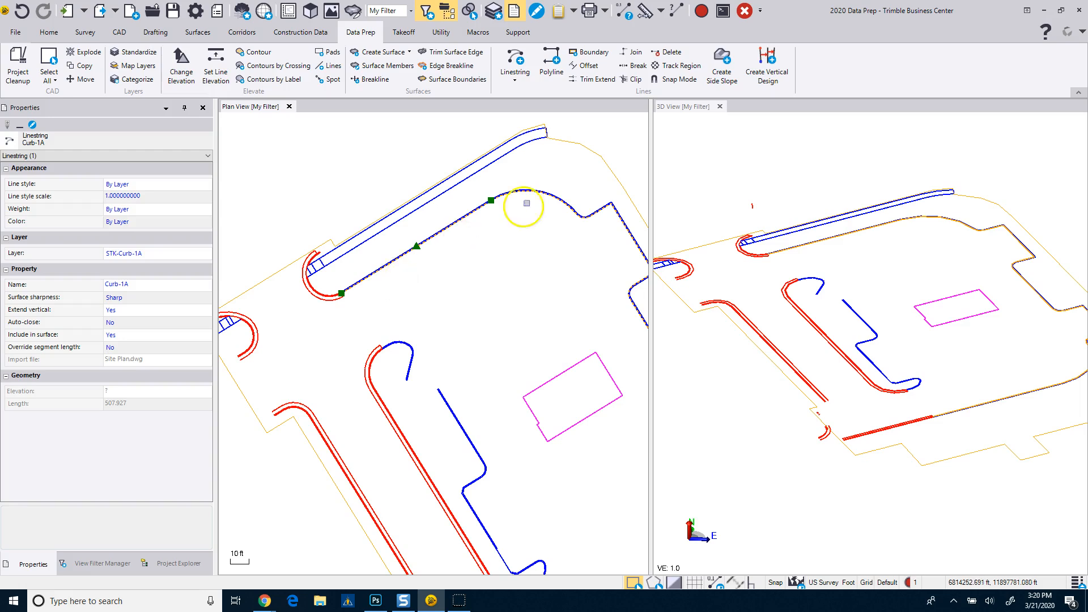
{"action": "middle_click_drag", "start_coordinate": [517, 200], "coordinate": [497, 213]}
{"action": "scroll", "coordinate": [498, 213], "scroll_direction": "down", "scroll_amount": 1}
{"action": "middle_click_drag", "start_coordinate": [517, 452], "coordinate": [518, 379]}
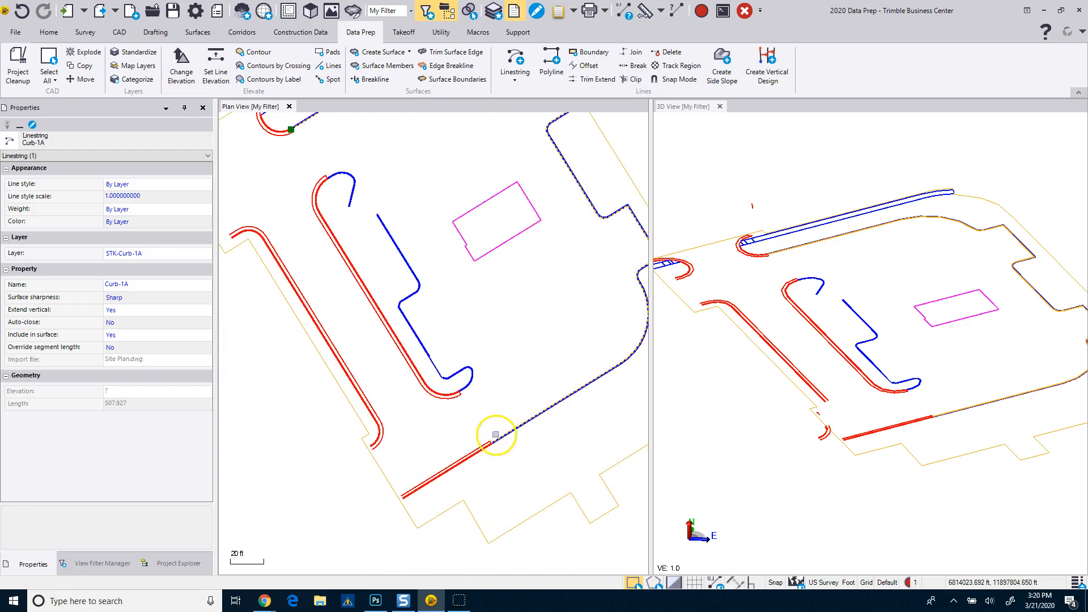
{"action": "scroll", "coordinate": [495, 435], "scroll_direction": "up", "scroll_amount": 7}
{"action": "scroll", "coordinate": [468, 543], "scroll_direction": "up", "scroll_amount": 2}
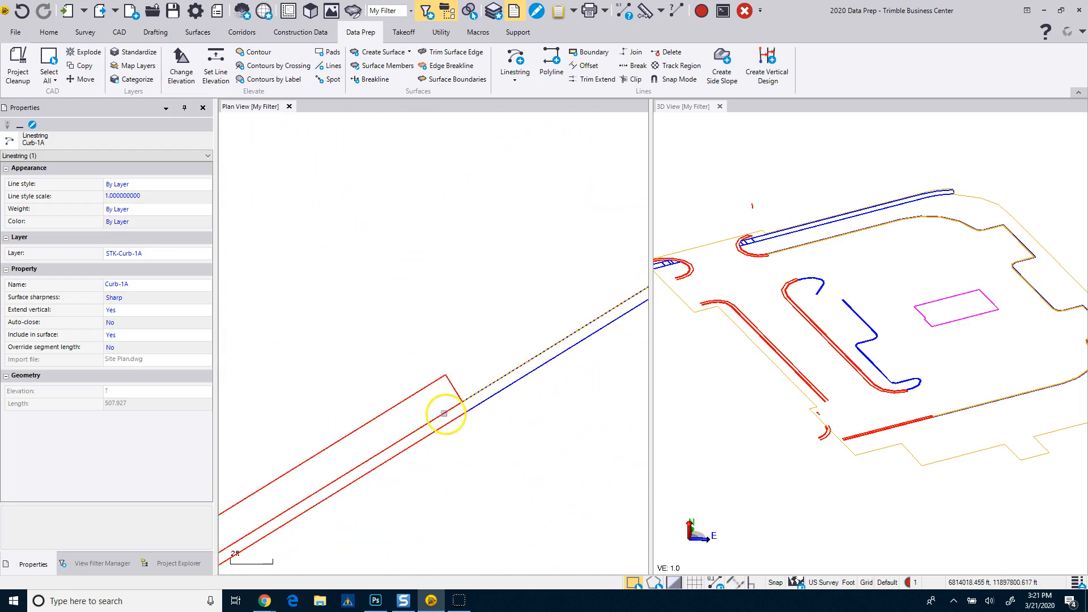
Select the two southern Curb-1B linestrings one after the other and examine how far each is joined.
{"action": "left_click", "coordinate": [440, 412]}
{"action": "scroll", "coordinate": [439, 422], "scroll_direction": "down", "scroll_amount": 4}
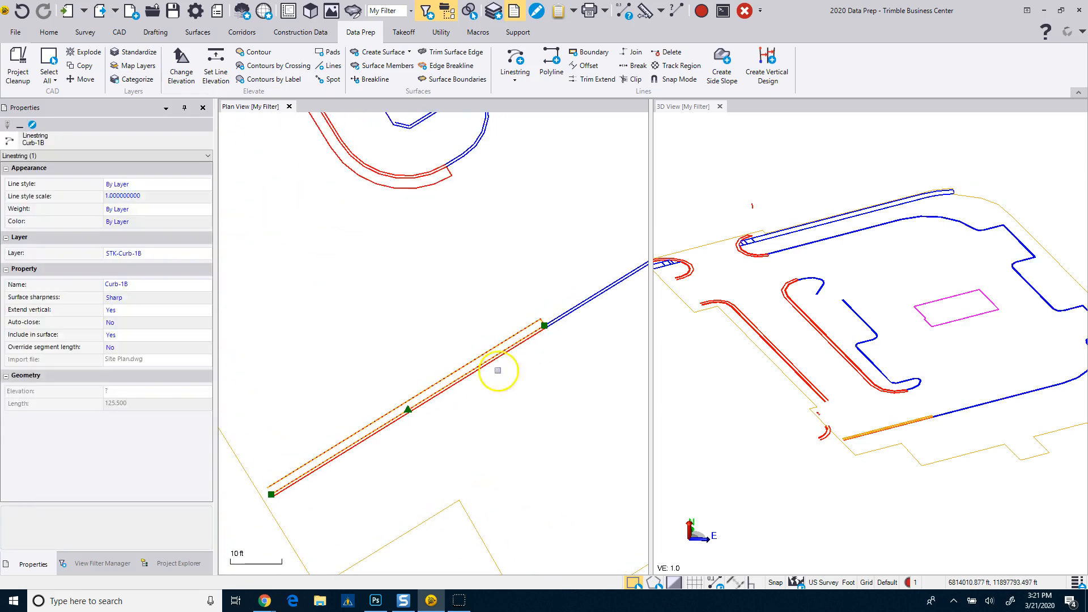
{"action": "scroll", "coordinate": [521, 352], "scroll_direction": "up", "scroll_amount": 4}
{"action": "left_click", "coordinate": [548, 309]}
{"action": "scroll", "coordinate": [539, 347], "scroll_direction": "down", "scroll_amount": 5}
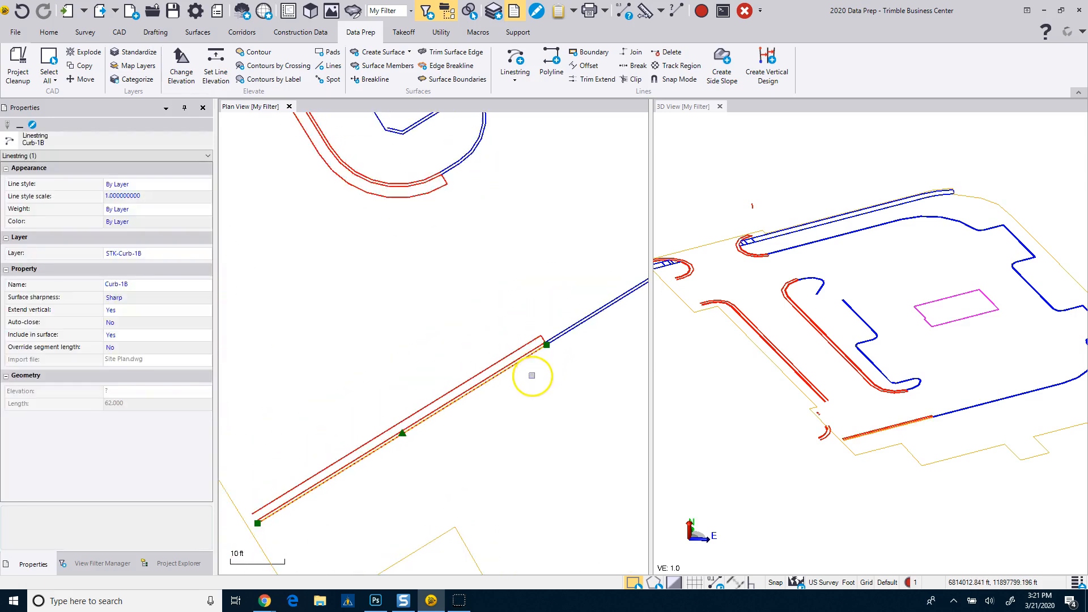
Select the outer Curb-1B linestring of the long red curb island and examine its joined extent from the south end to the north end.
{"action": "left_click", "coordinate": [432, 183]}
{"action": "middle_click_drag", "start_coordinate": [432, 232], "coordinate": [443, 342]}
{"action": "scroll", "coordinate": [314, 275], "scroll_direction": "up", "scroll_amount": 4}
{"action": "scroll", "coordinate": [312, 281], "scroll_direction": "down", "scroll_amount": 4}
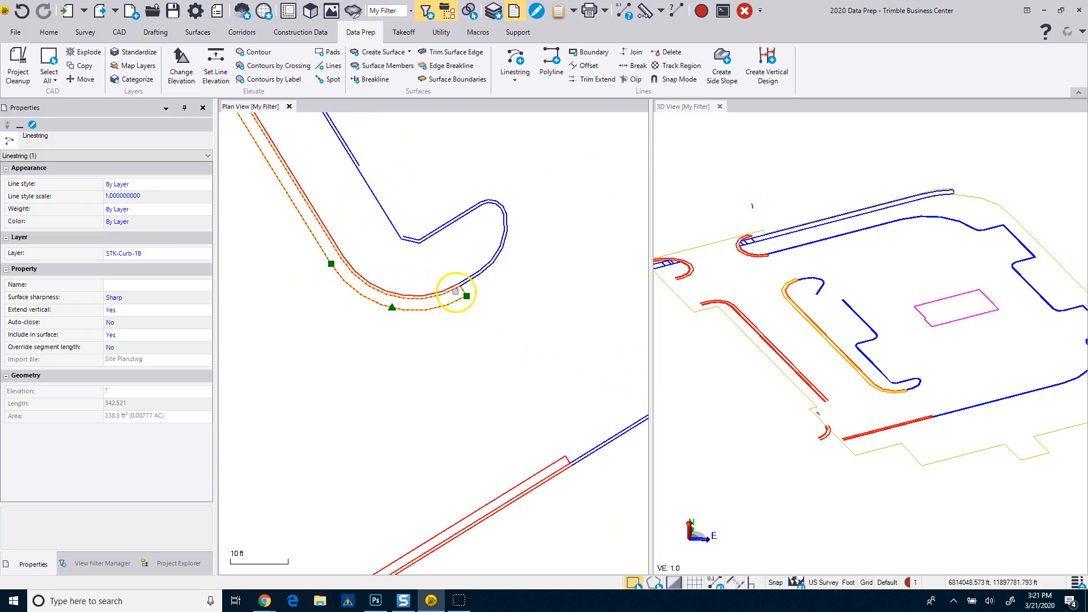
{"action": "scroll", "coordinate": [455, 292], "scroll_direction": "up", "scroll_amount": 4}
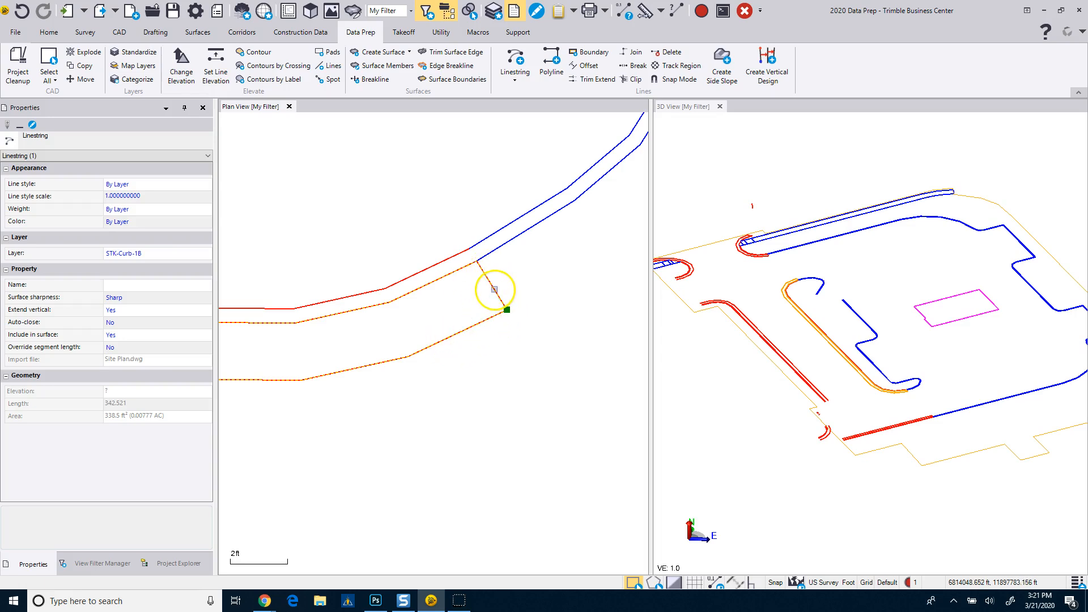
{"action": "scroll", "coordinate": [479, 300], "scroll_direction": "down", "scroll_amount": 5}
{"action": "middle_click_drag", "start_coordinate": [446, 245], "coordinate": [480, 428]}
{"action": "scroll", "coordinate": [479, 427], "scroll_direction": "down", "scroll_amount": 1}
{"action": "scroll", "coordinate": [350, 217], "scroll_direction": "up", "scroll_amount": 4}
{"action": "scroll", "coordinate": [317, 243], "scroll_direction": "up", "scroll_amount": 1}
{"action": "scroll", "coordinate": [306, 243], "scroll_direction": "down", "scroll_amount": 3}
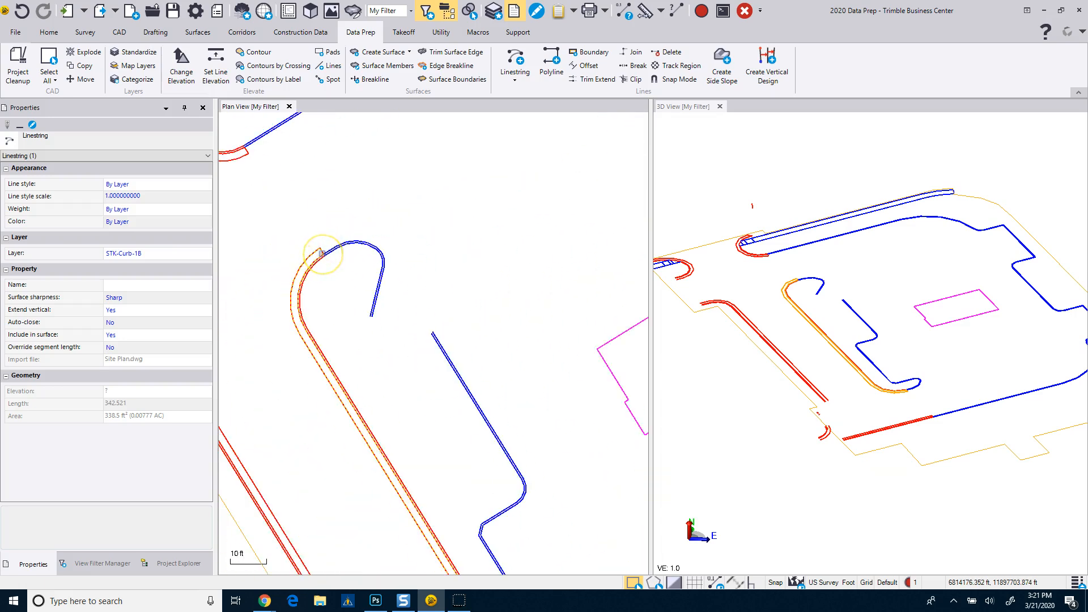
Select the outer Curb-1B linestring around the rounded curb end on the northwest side and examine how far it is joined.
{"action": "scroll", "coordinate": [321, 252], "scroll_direction": "down", "scroll_amount": 2}
{"action": "scroll", "coordinate": [277, 211], "scroll_direction": "up", "scroll_amount": 4}
{"action": "left_click", "coordinate": [279, 211]}
{"action": "scroll", "coordinate": [339, 206], "scroll_direction": "down", "scroll_amount": 3}
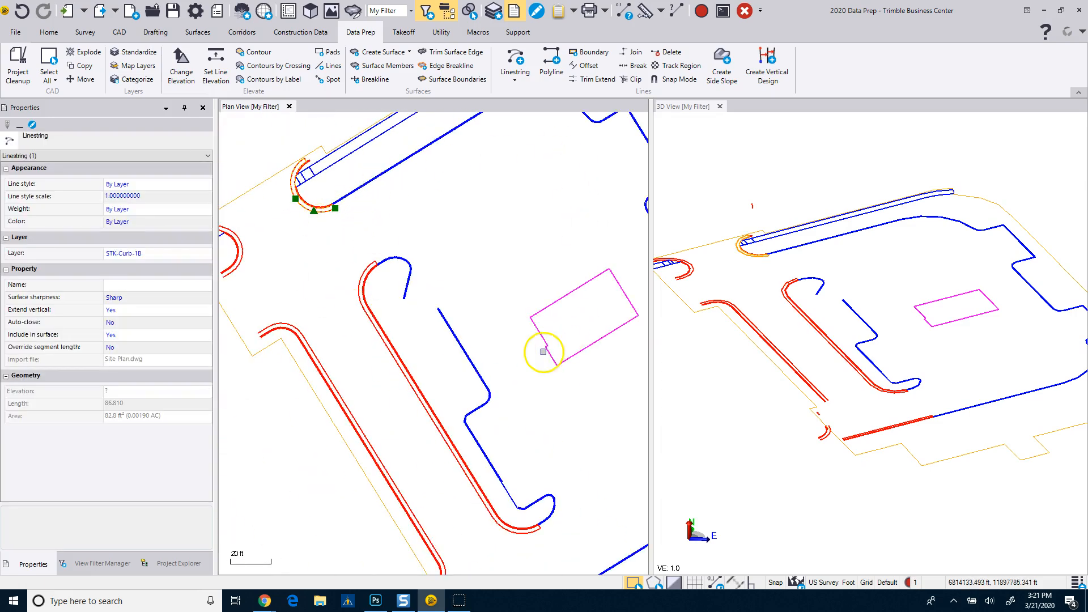
{"action": "scroll", "coordinate": [543, 352], "scroll_direction": "down", "scroll_amount": 2}
{"action": "middle_click_drag", "start_coordinate": [539, 364], "coordinate": [460, 323]}
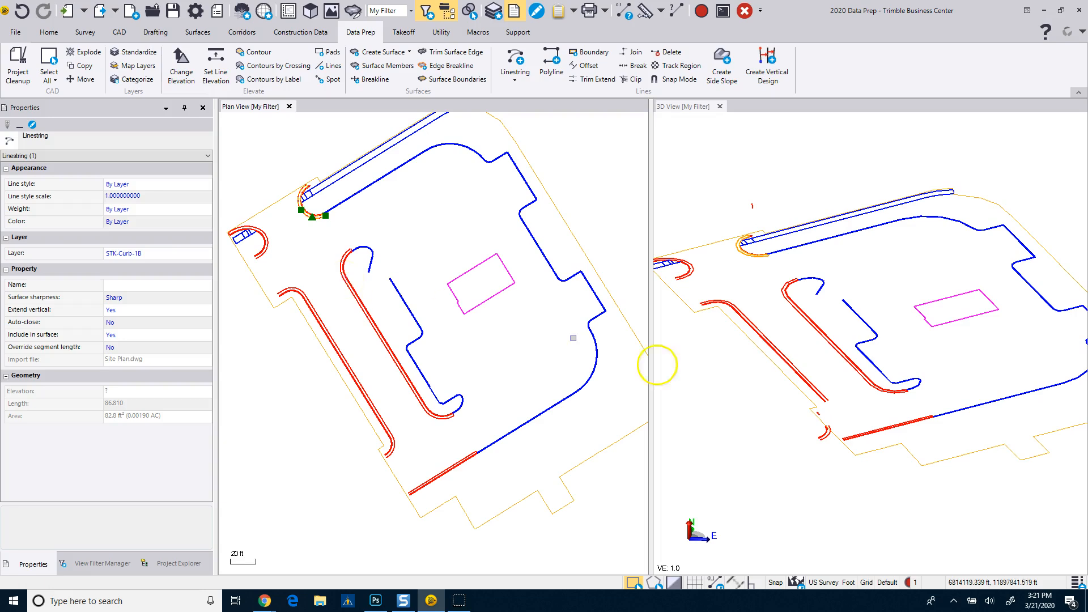
Locate the detached southwest curb return in 3D and plan, and compare the properties of its outer arc with the adjoining straight line.
{"action": "mouse_move", "coordinate": [824, 437]}
{"action": "right_mouse_down"}
{"action": "mouse_move", "coordinate": [847, 420]}
{"action": "mouse_move", "coordinate": [767, 467]}
{"action": "mouse_move", "coordinate": [817, 446]}
{"action": "right_mouse_up"}
{"action": "scroll", "coordinate": [826, 439], "scroll_direction": "up", "scroll_amount": 5}
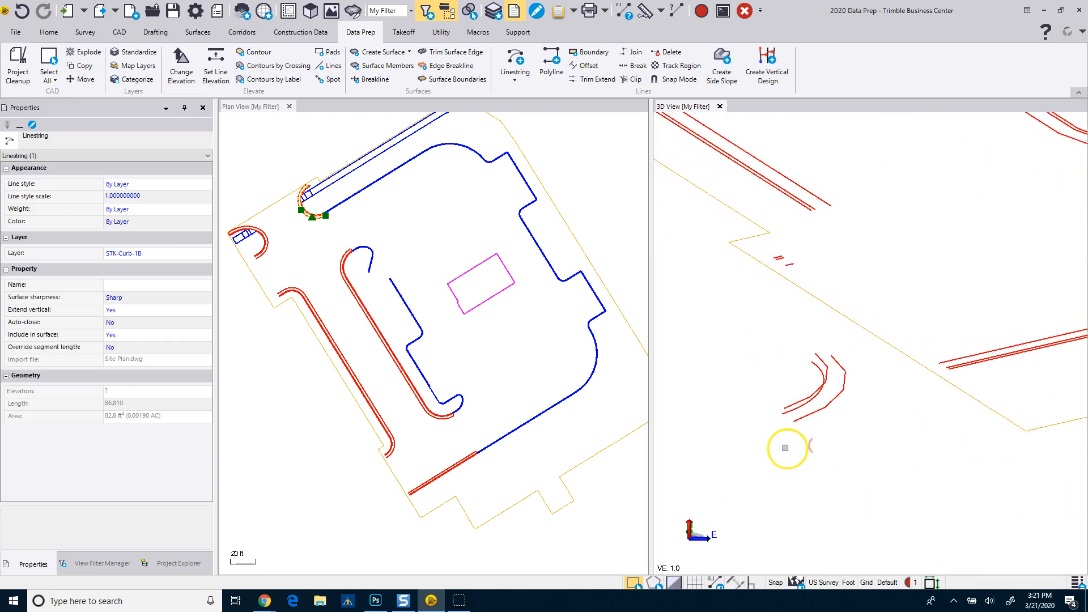
{"action": "scroll", "coordinate": [392, 455], "scroll_direction": "up", "scroll_amount": 2}
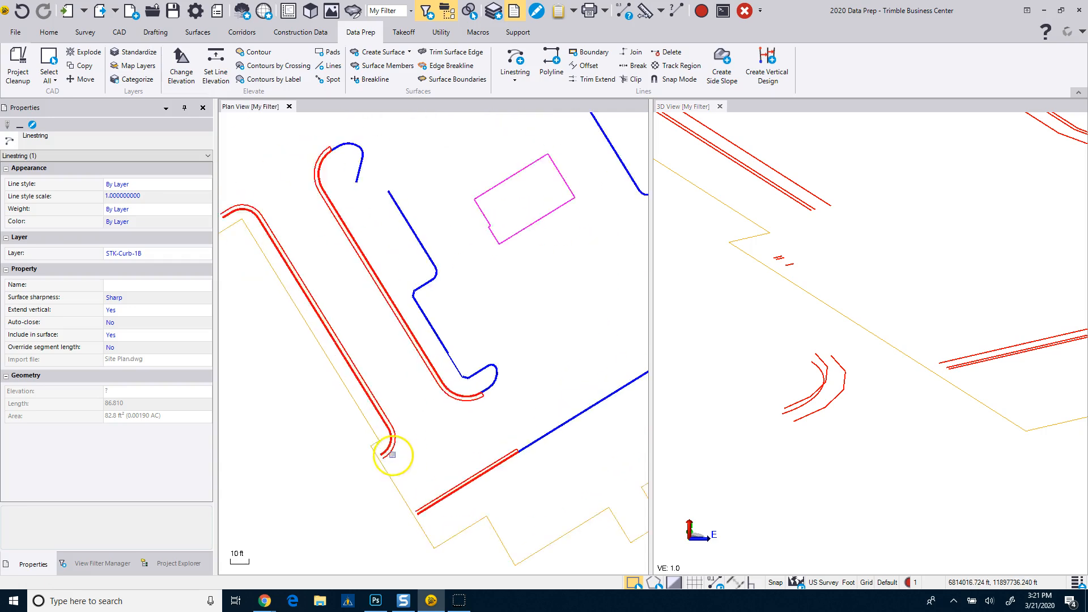
{"action": "scroll", "coordinate": [392, 454], "scroll_direction": "up", "scroll_amount": 2}
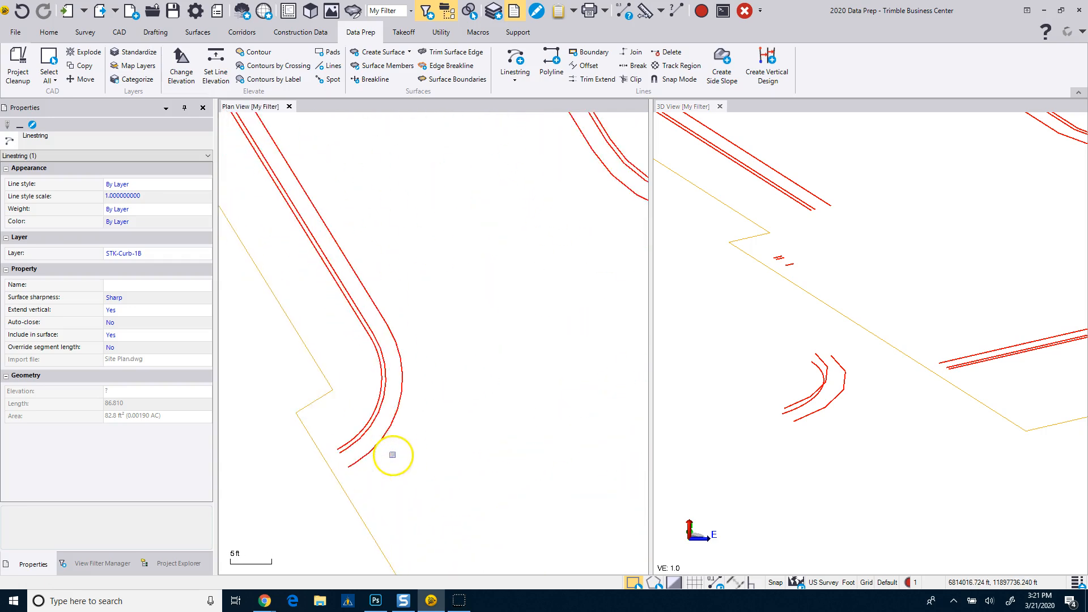
{"action": "left_click", "coordinate": [402, 394]}
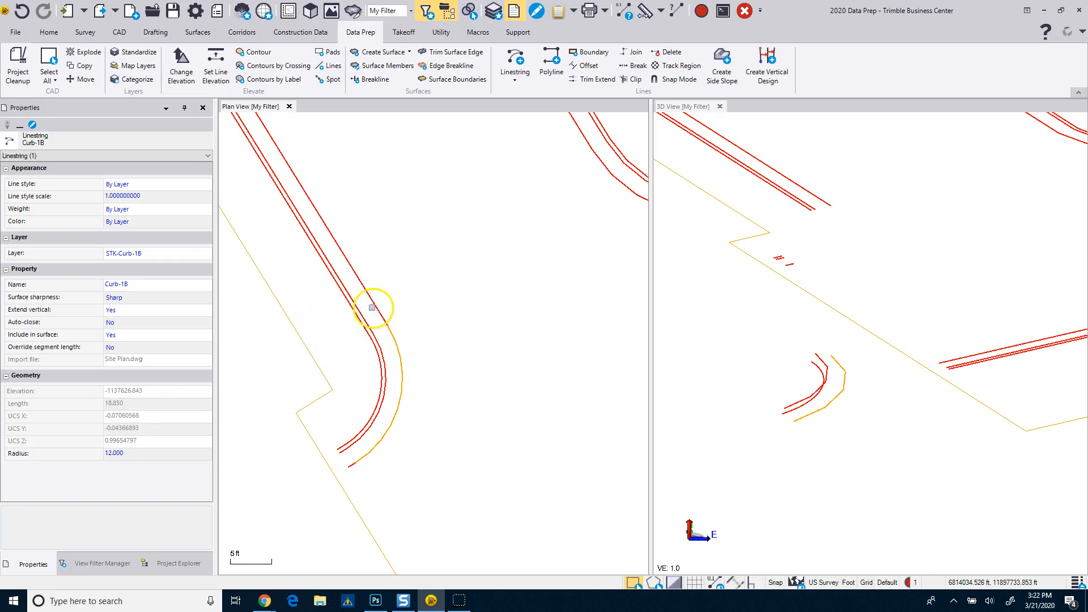
{"action": "left_click", "coordinate": [377, 306]}
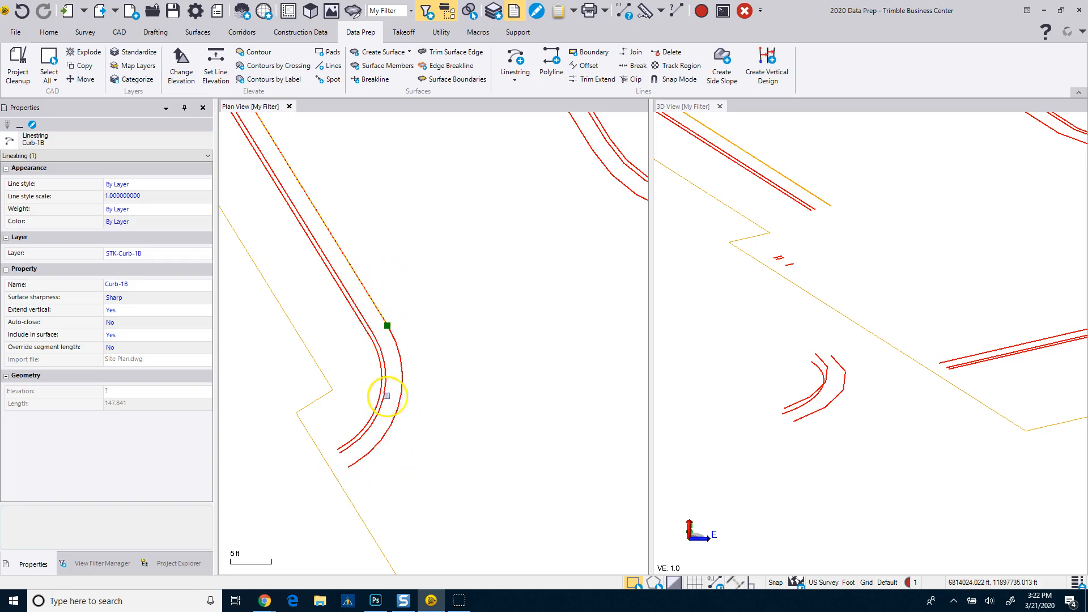
{"action": "left_click", "coordinate": [400, 398]}
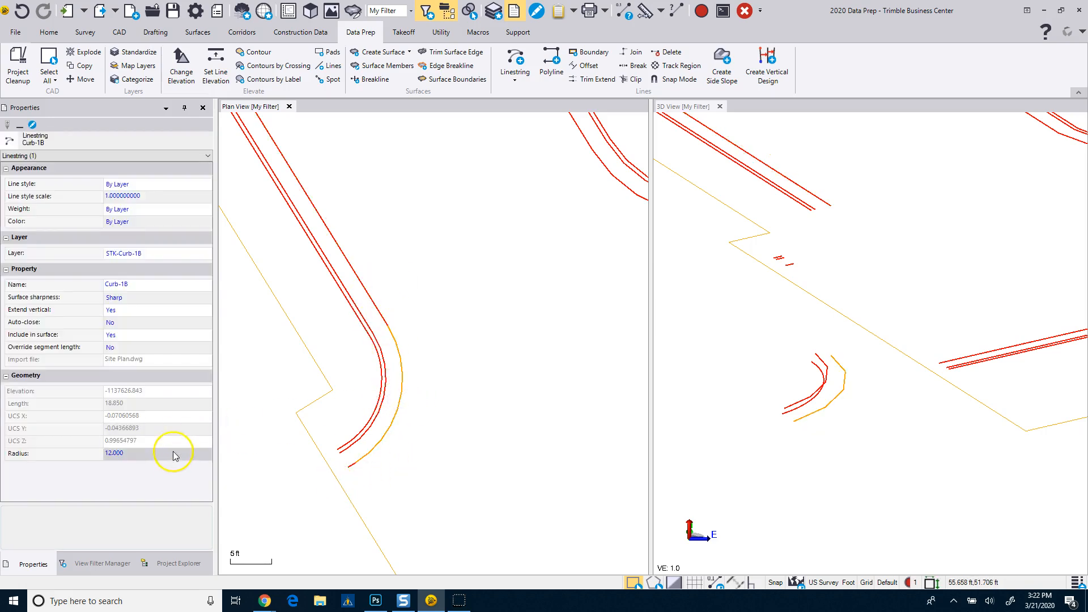
Select the middle and innermost Curb-1B arcs of the southwest curb return in turn and check their radius and elevation properties.
{"action": "left_click", "coordinate": [384, 391]}
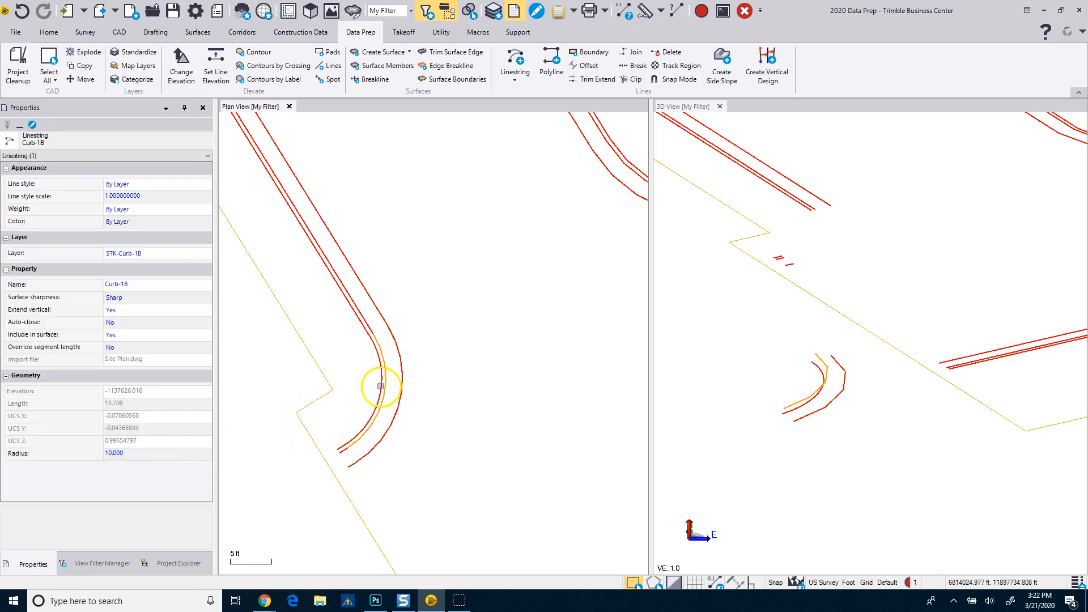
{"action": "left_click", "coordinate": [348, 413]}
{"action": "left_click", "coordinate": [171, 357]}
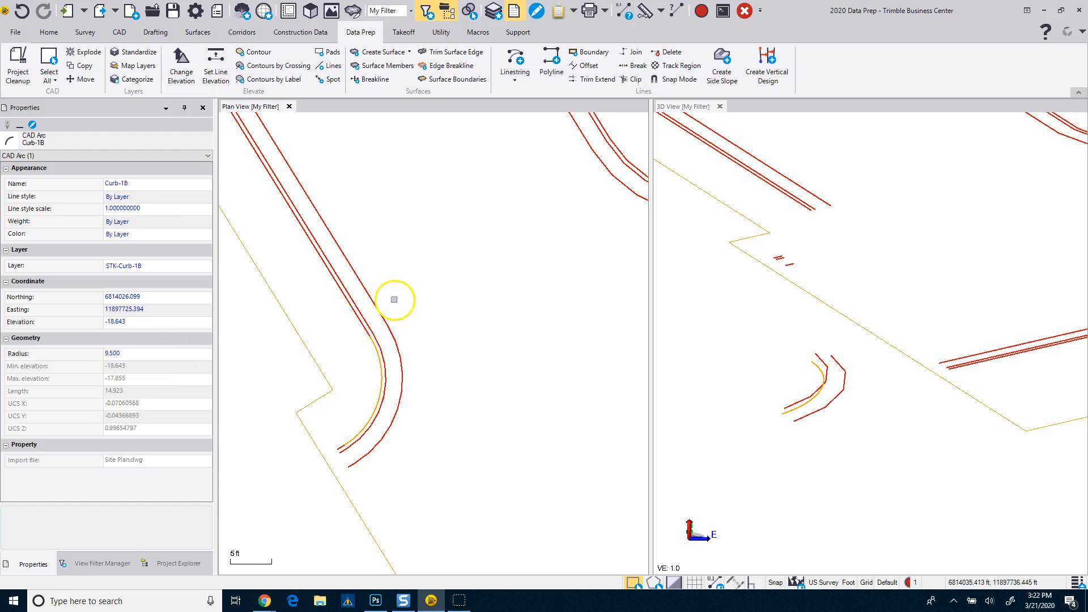
Examine the whole site's linework in both plan and 3D, tilting the 3D model toward an overhead view.
{"action": "scroll", "coordinate": [463, 390], "scroll_direction": "down", "scroll_amount": 4}
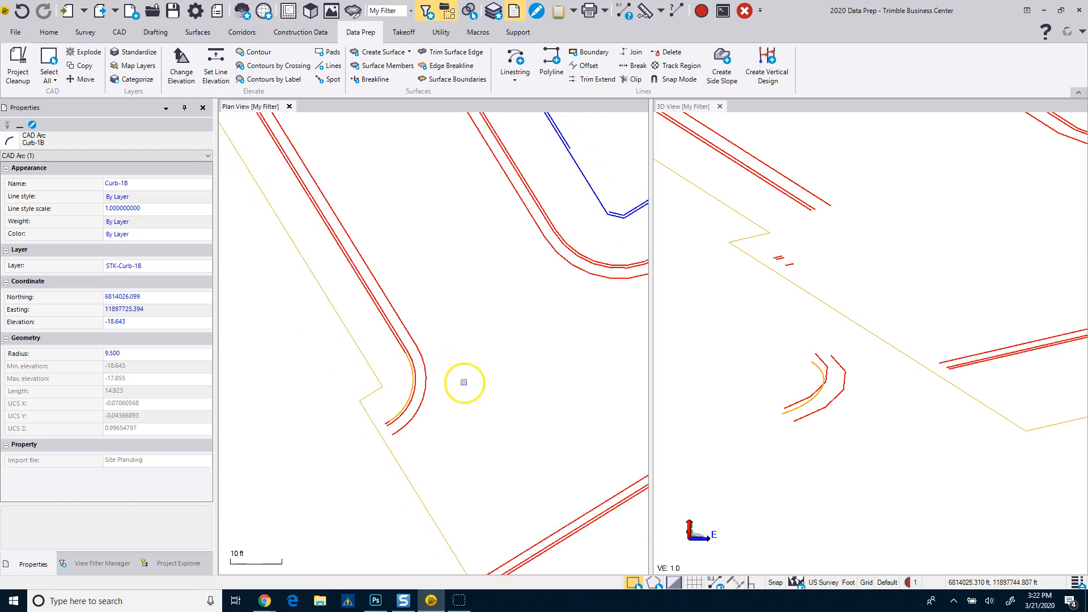
{"action": "scroll", "coordinate": [463, 390], "scroll_direction": "down", "scroll_amount": 4}
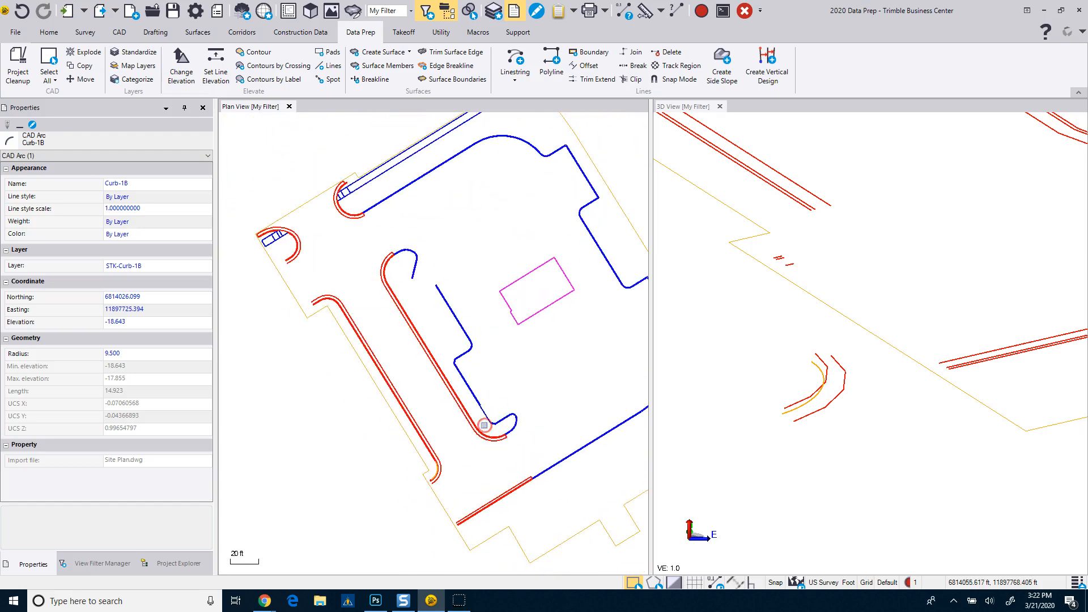
{"action": "middle_click_drag", "start_coordinate": [483, 425], "coordinate": [456, 434]}
{"action": "scroll", "coordinate": [706, 403], "scroll_direction": "down", "scroll_amount": 2}
{"action": "middle_click_drag", "start_coordinate": [760, 380], "coordinate": [754, 425]}
{"action": "scroll", "coordinate": [754, 425], "scroll_direction": "down", "scroll_amount": 5}
{"action": "middle_click_drag", "start_coordinate": [784, 349], "coordinate": [813, 442]}
{"action": "scroll", "coordinate": [814, 443], "scroll_direction": "down", "scroll_amount": 2}
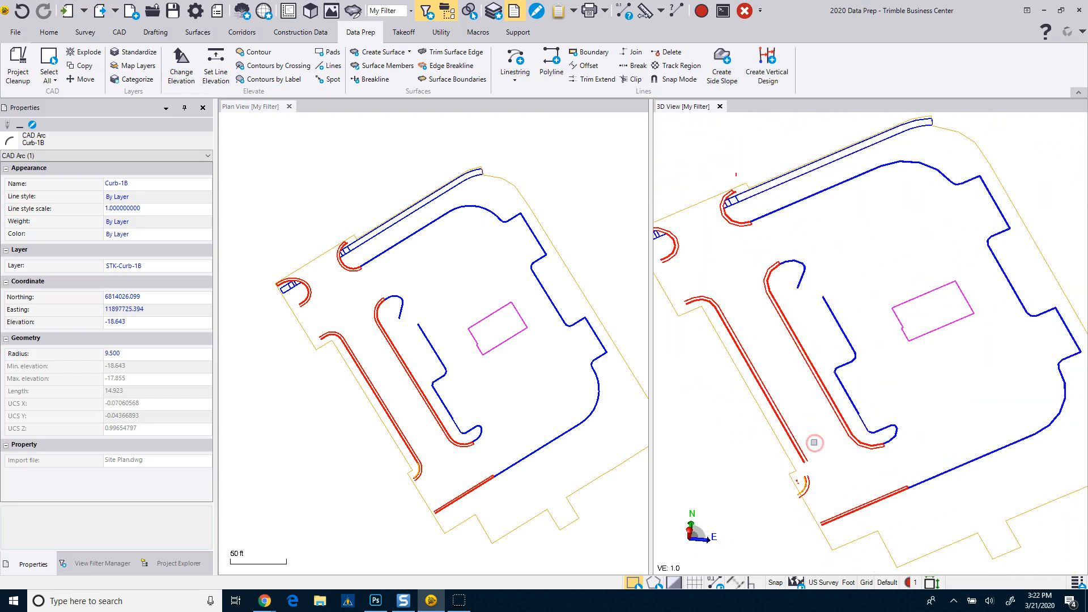